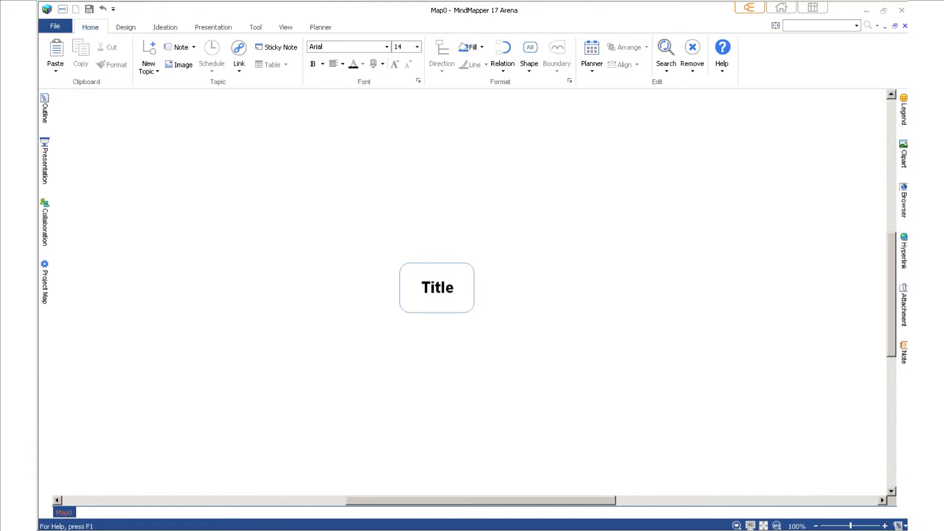
Create a second blank map, Map1, with its Title topic, and return to the File backstage.
left_click(66, 27)
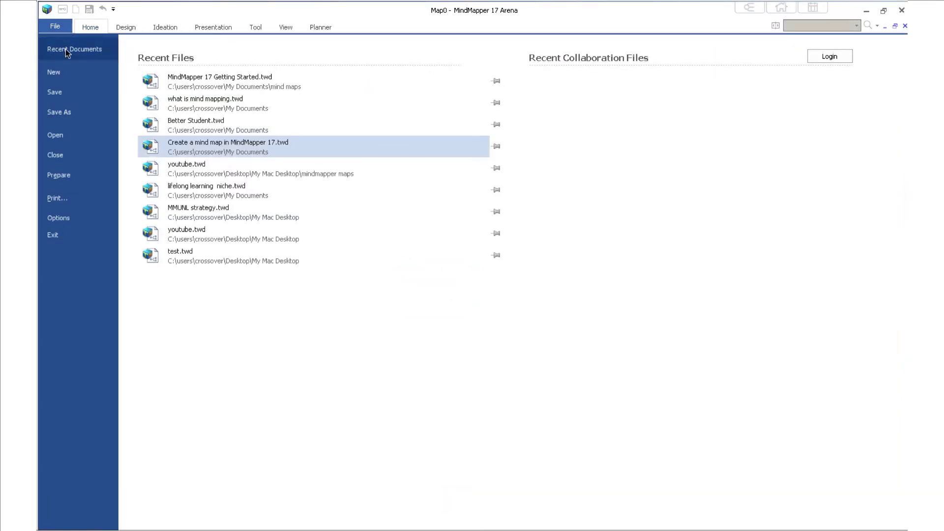
left_click(65, 71)
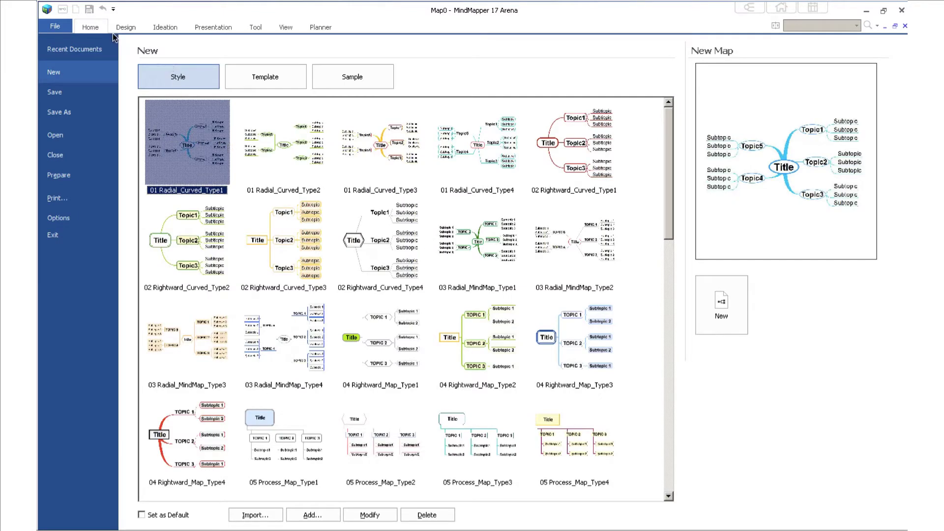
left_click(96, 29)
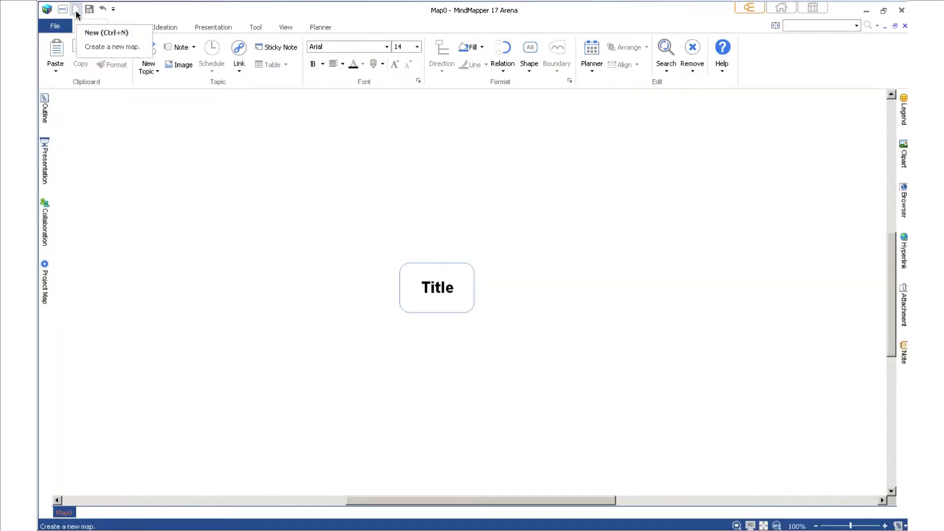
left_click(76, 11)
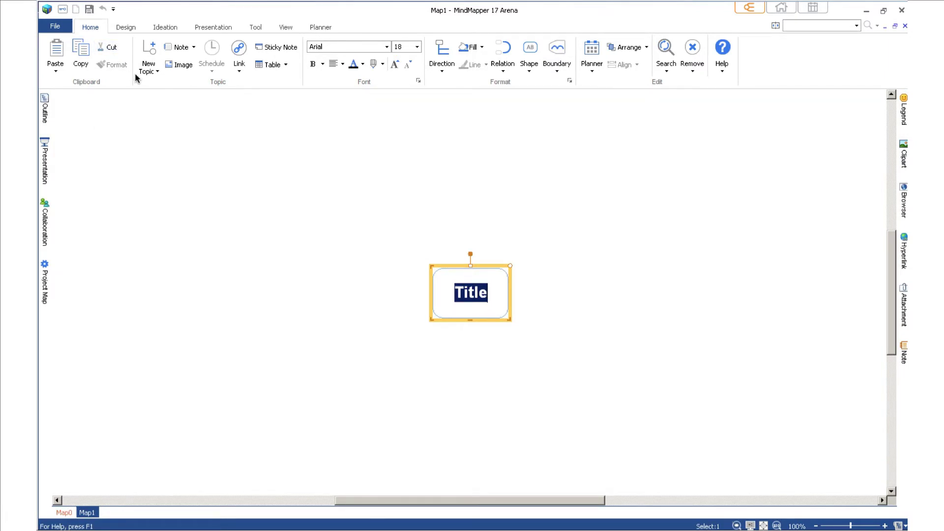
left_click(66, 28)
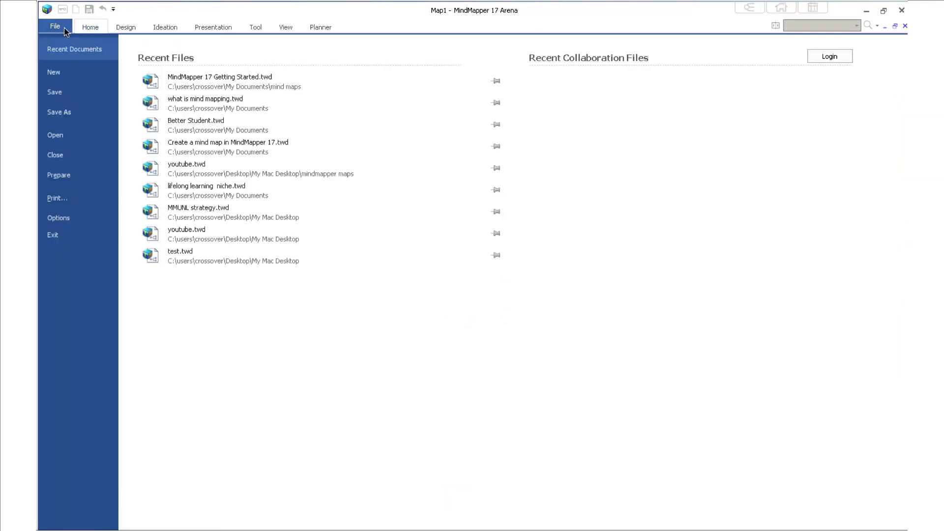
Save the map as 'Mind Map Demo.twd', accepting the compatibility warning.
left_click(70, 92)
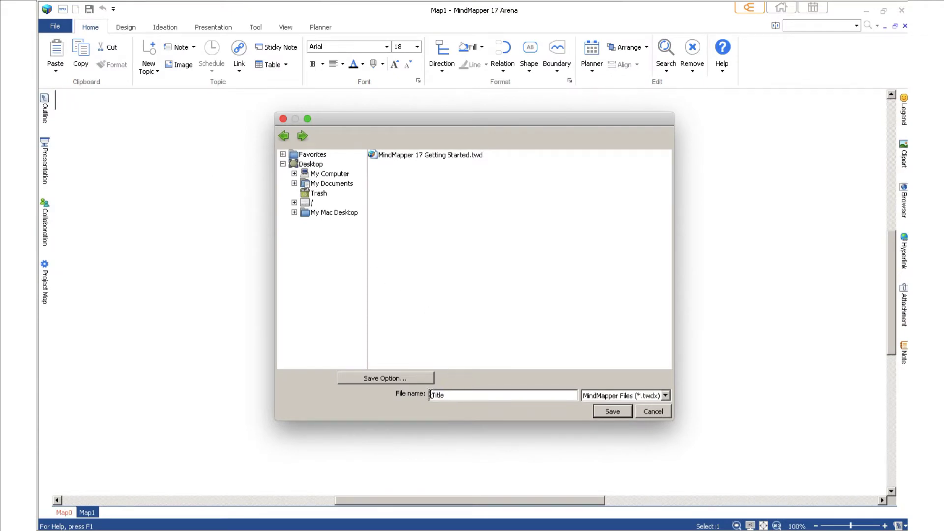
key("shift+Right")
key("shift+Right")
key("shift+Right")
key("shift+Right")
key("shift+Right")
type("Mind Map Demo")
left_click(620, 411)
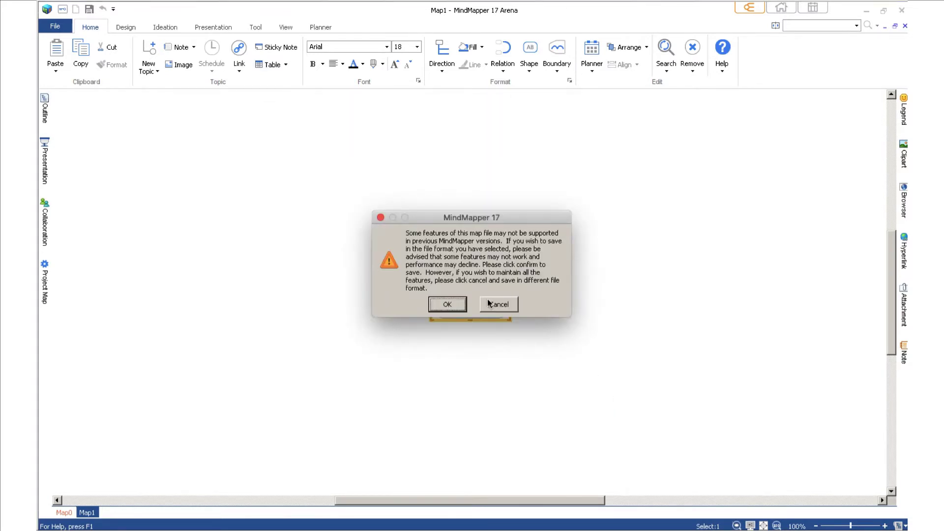
left_click(442, 307)
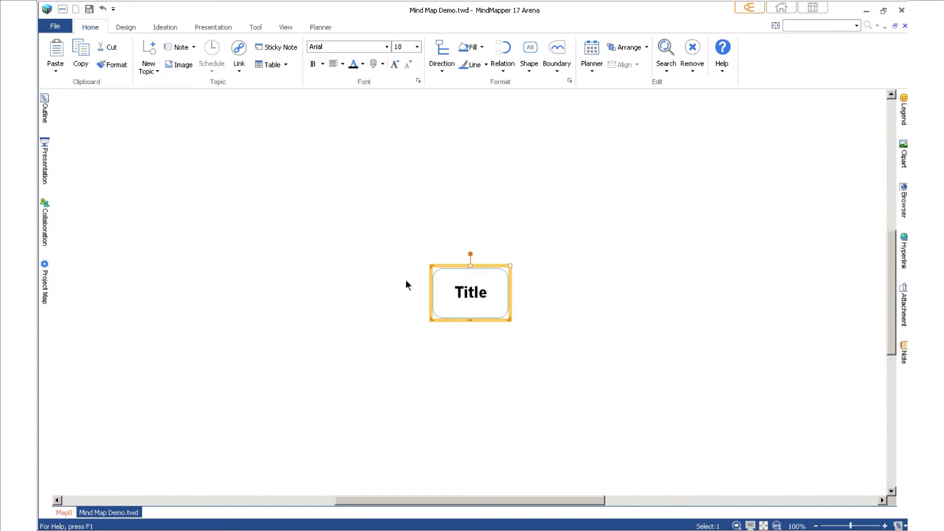
left_click(53, 27)
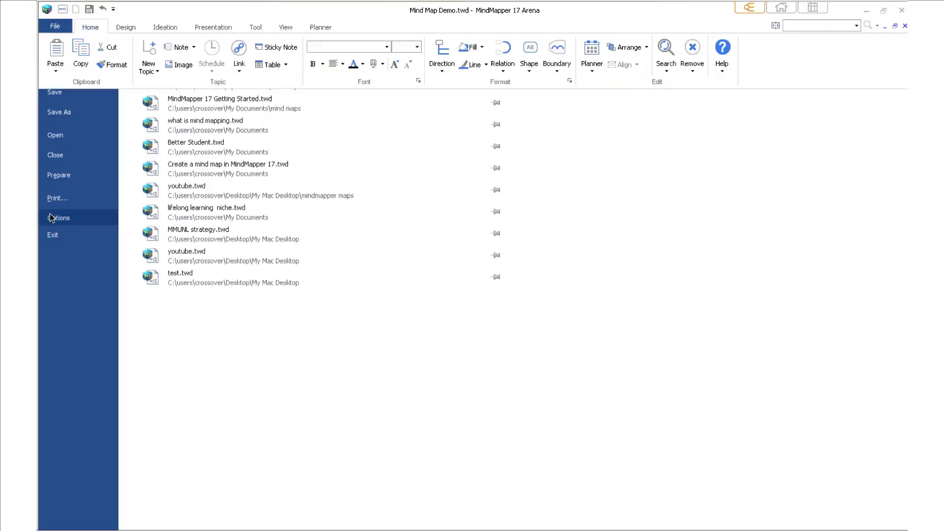
left_click(49, 214)
left_click_drag(653, 240, 653, 297)
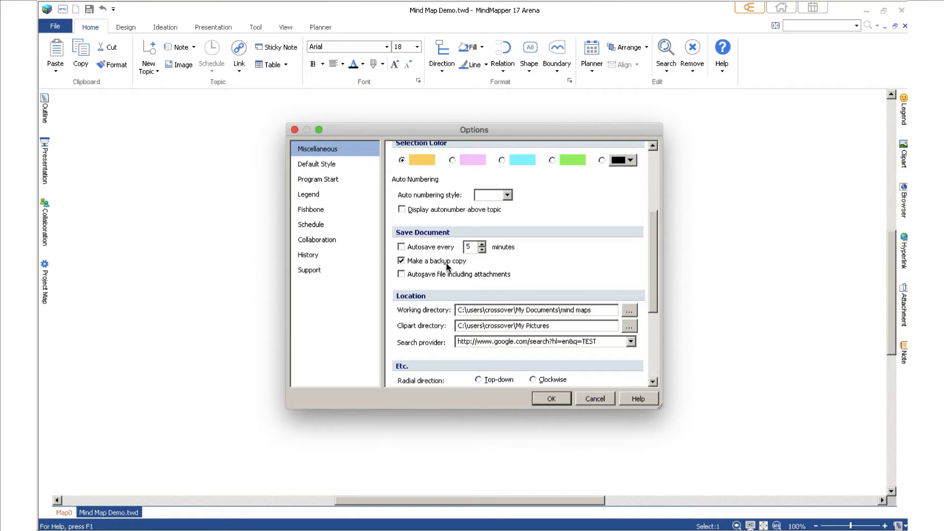
left_click(596, 399)
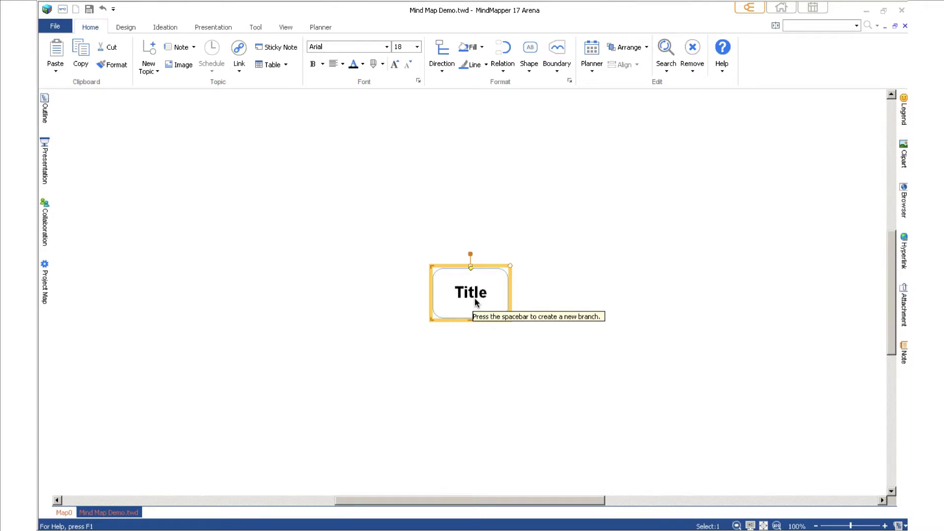
Add the branches First things first, Basics and Important to the Title topic.
left_click(475, 297)
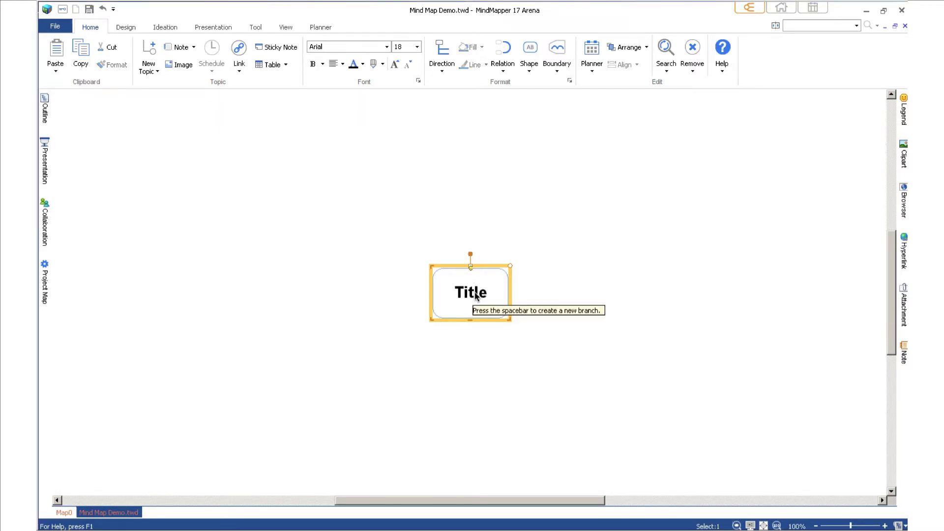
left_click(523, 296)
left_click(477, 296)
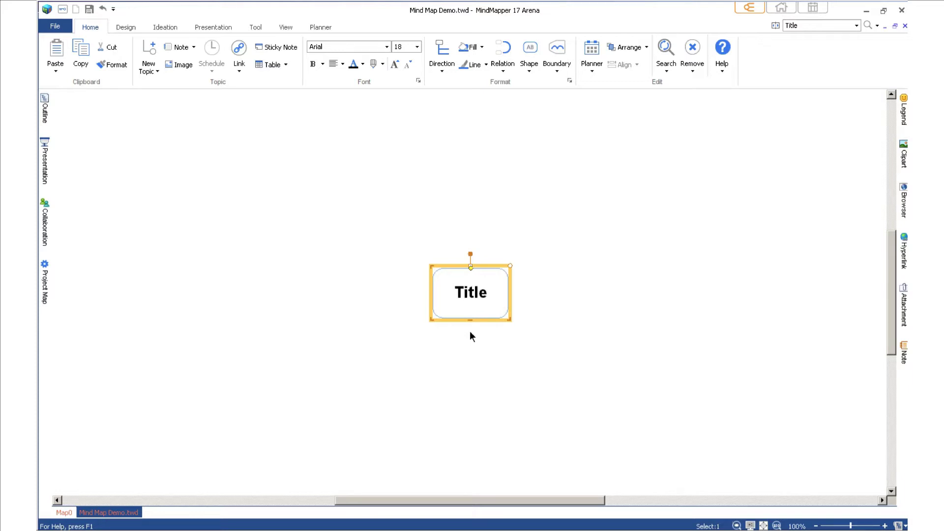
type("First things first")
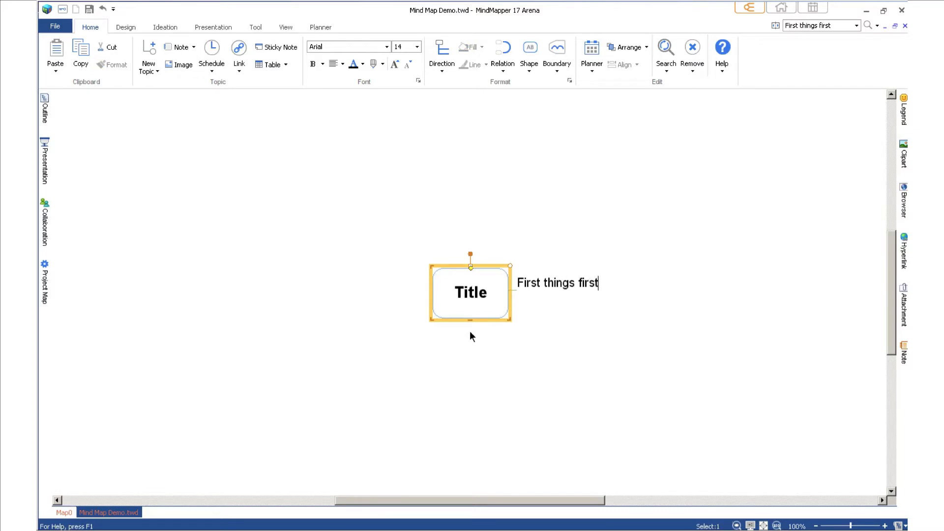
key("Return")
type("Basics")
key("Return")
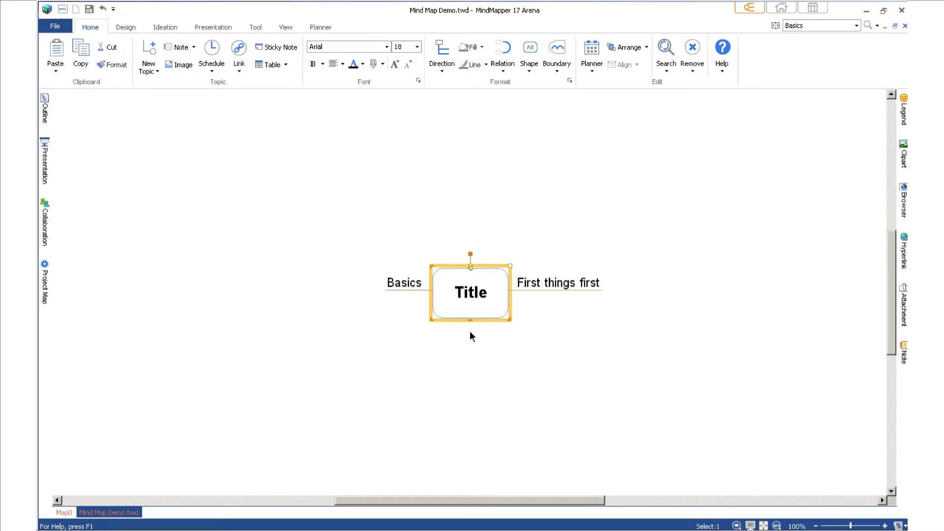
type("Important")
key("Return")
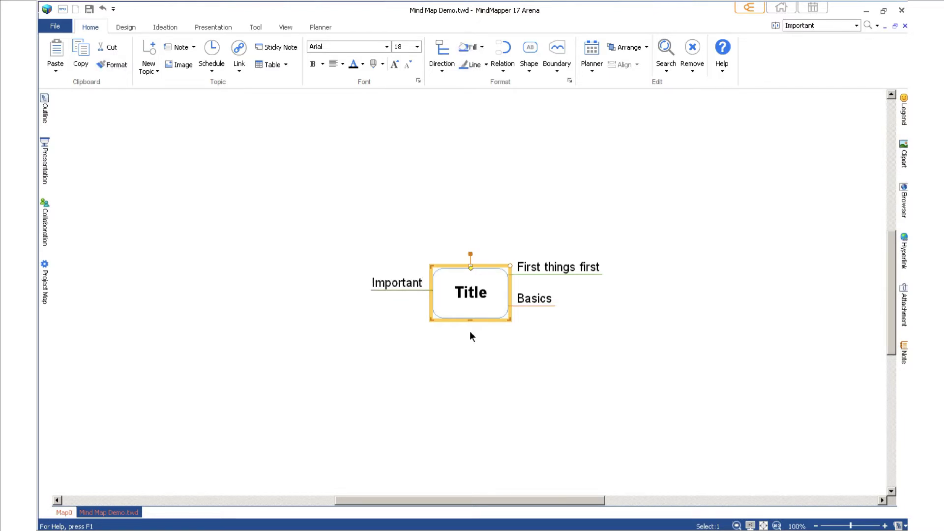
Add New and Save subtopics under First things first, then begin editing Title.
key("Right")
key("Up")
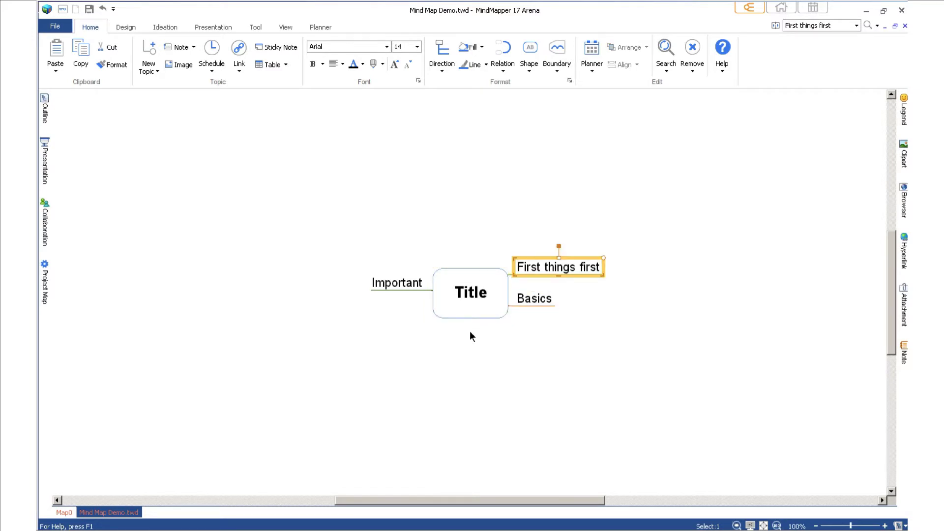
type("New")
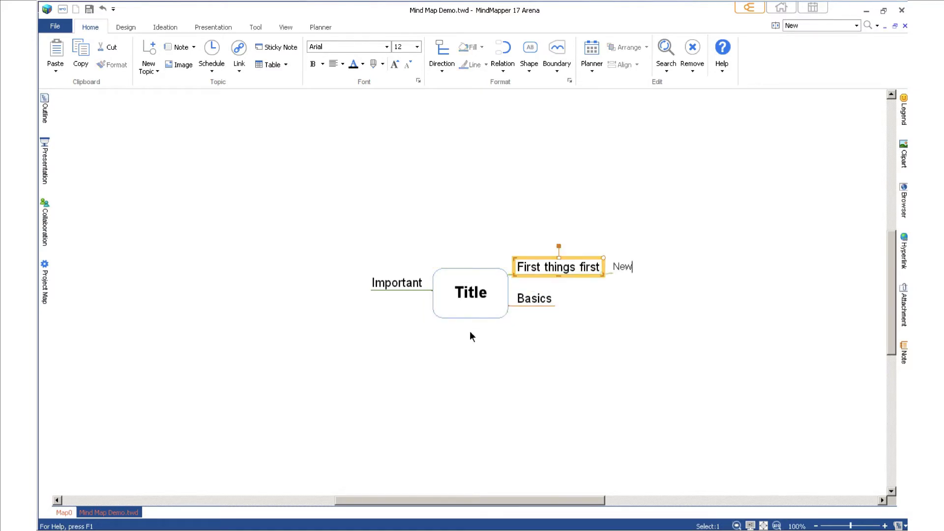
key("Return")
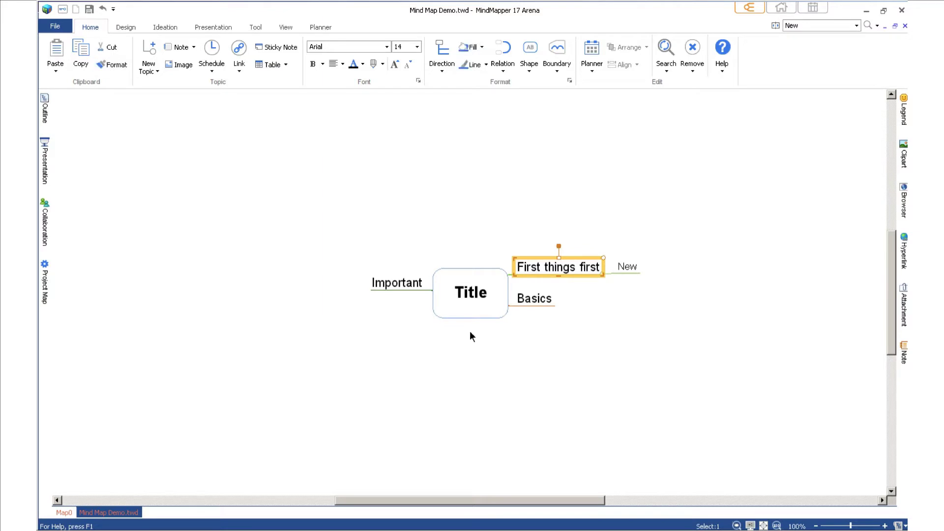
type("Save")
key("Return")
key("Down")
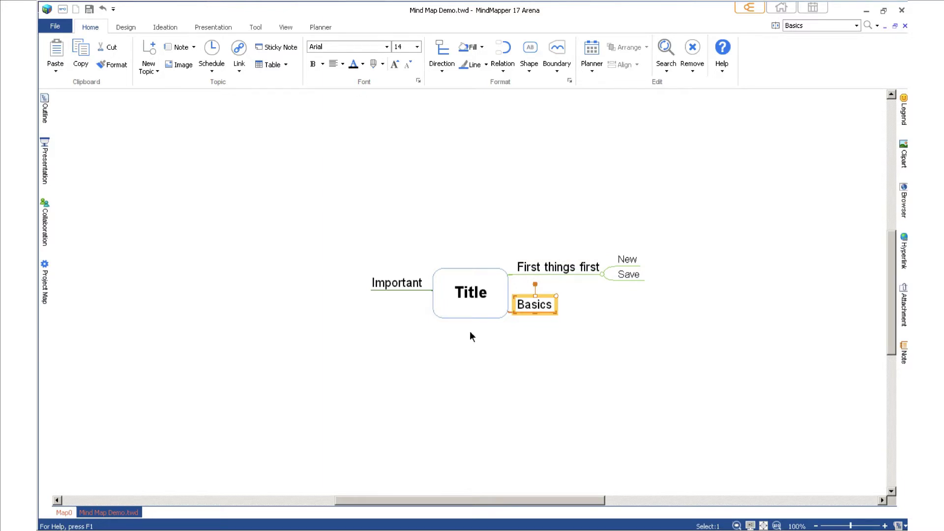
key("Left")
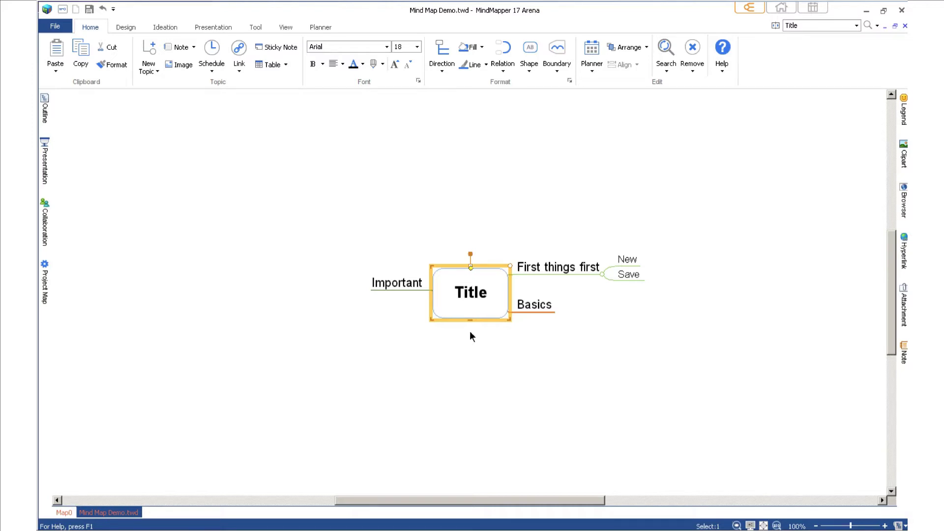
key("F2")
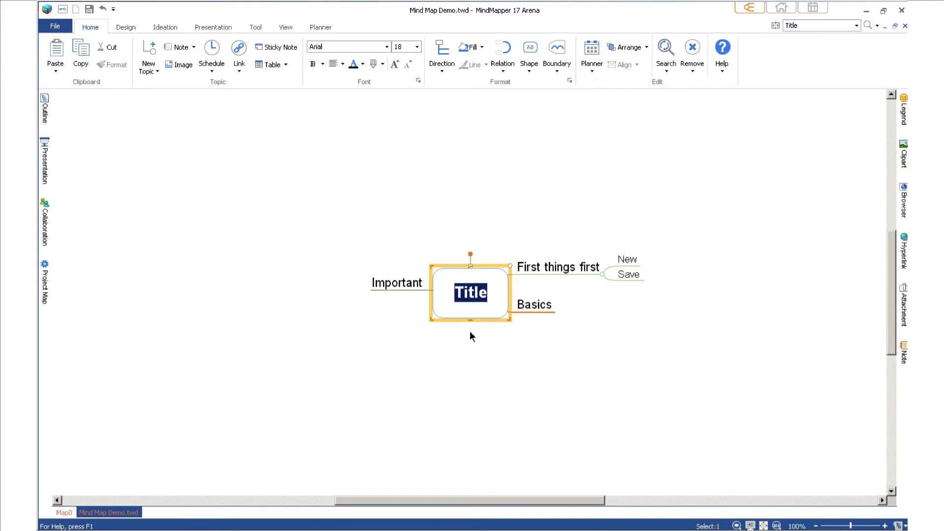
Rename the central topic to 'MindMapper' and 'Getting Started' on two lines.
type("MindMap")
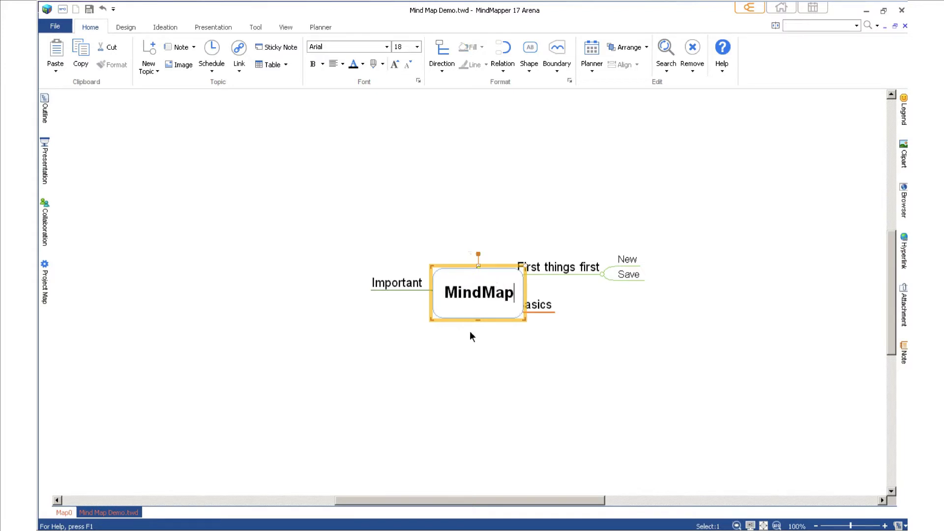
type("per")
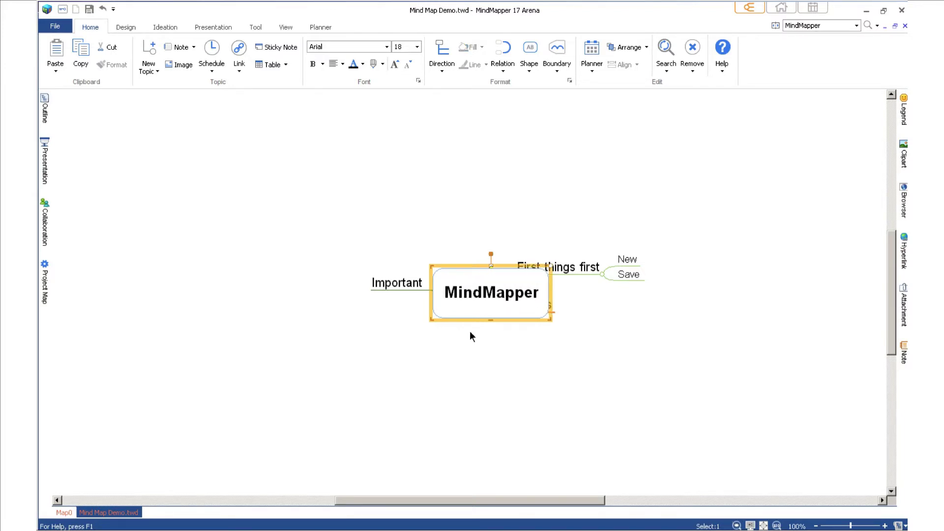
key("ctrl+Return")
type("Getting Started")
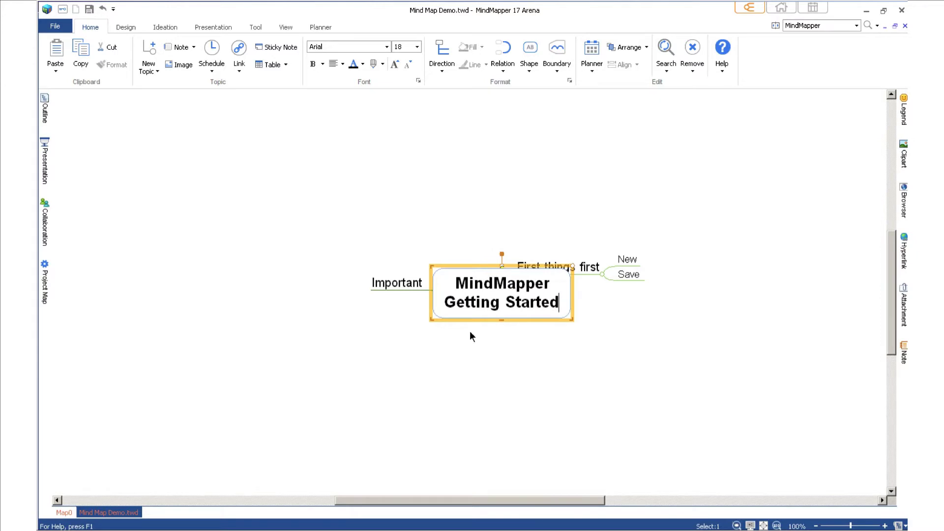
key("Return")
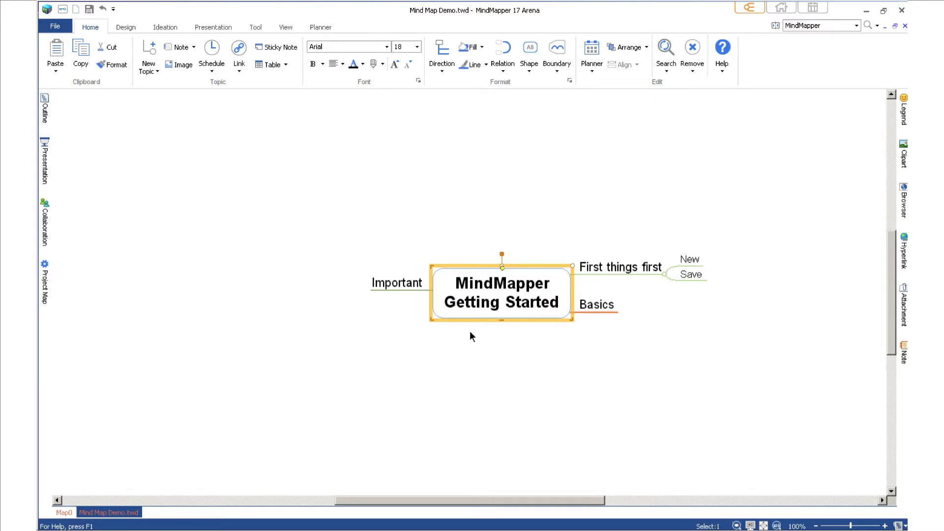
Step through the topics and select the Basics branch.
left_click(686, 261)
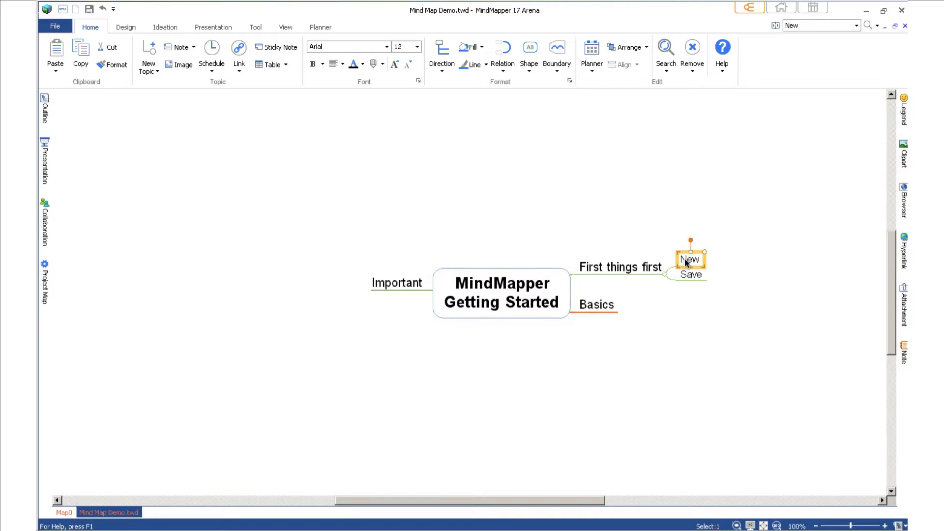
left_click(649, 268)
left_click(556, 299)
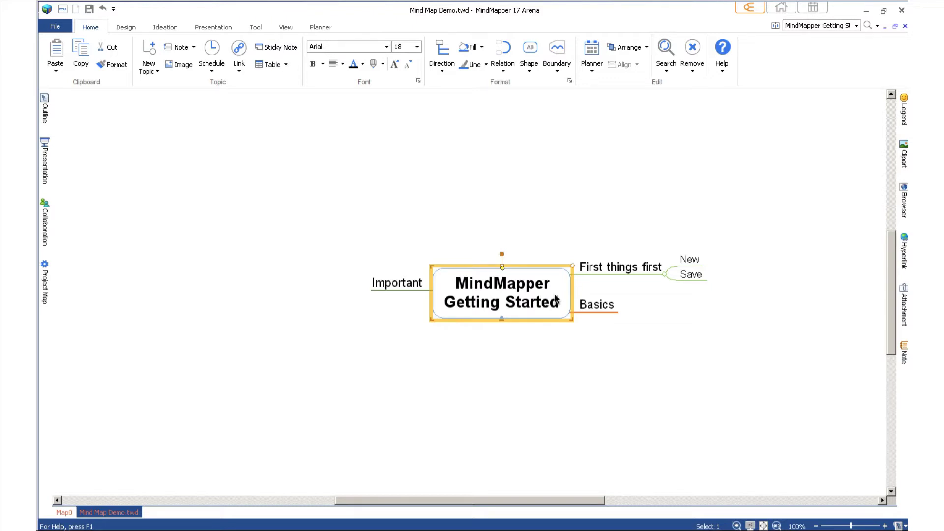
key("Right")
key("Up")
key("Down")
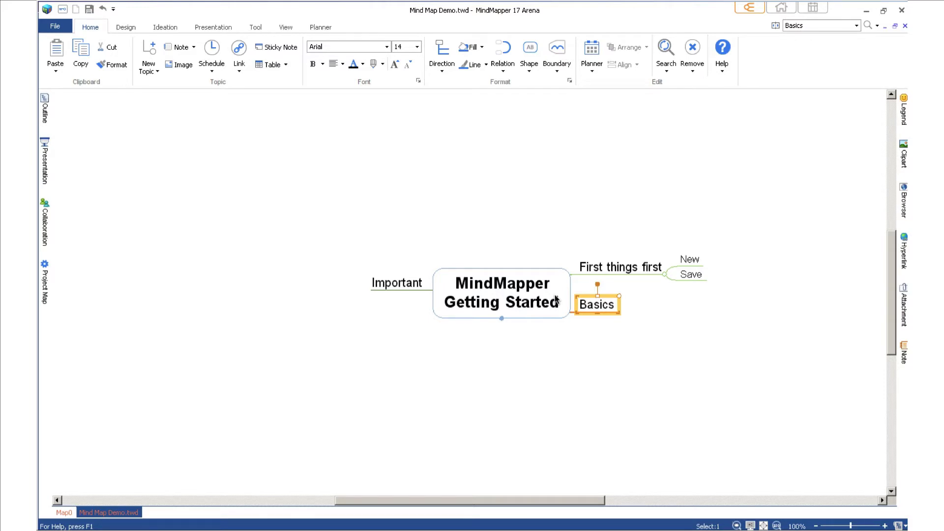
Add the subtopics Add, Update and Clean Up under Basics.
key("Insert")
type("Add")
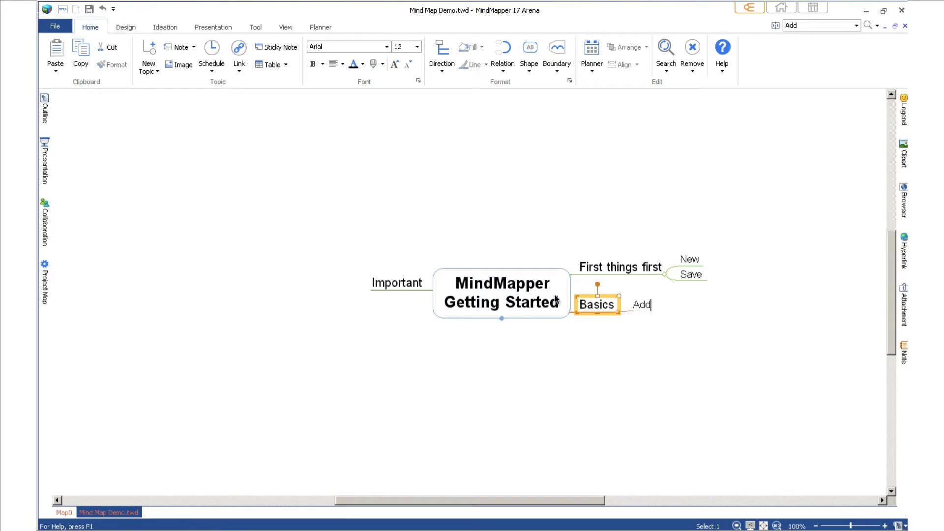
key("Insert")
type("Update")
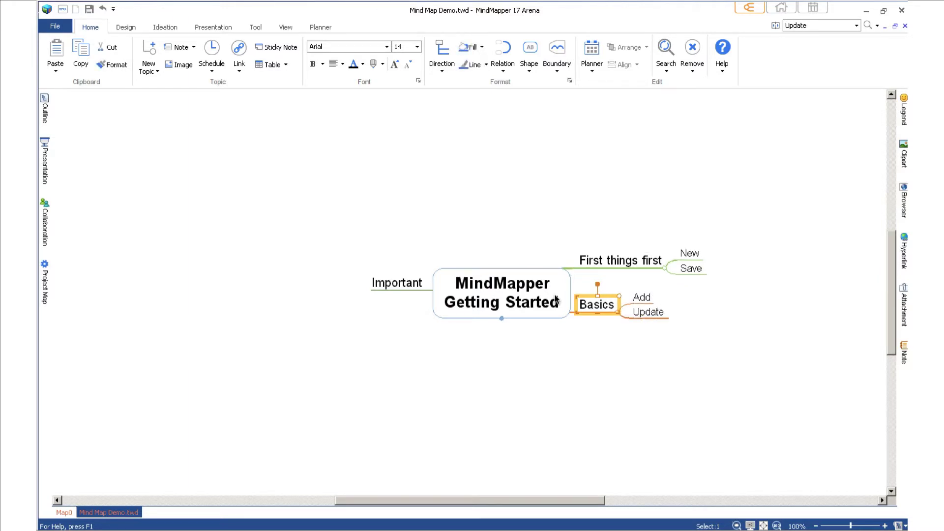
key("Insert")
type("Clear")
key("BackSpace")
type("n")
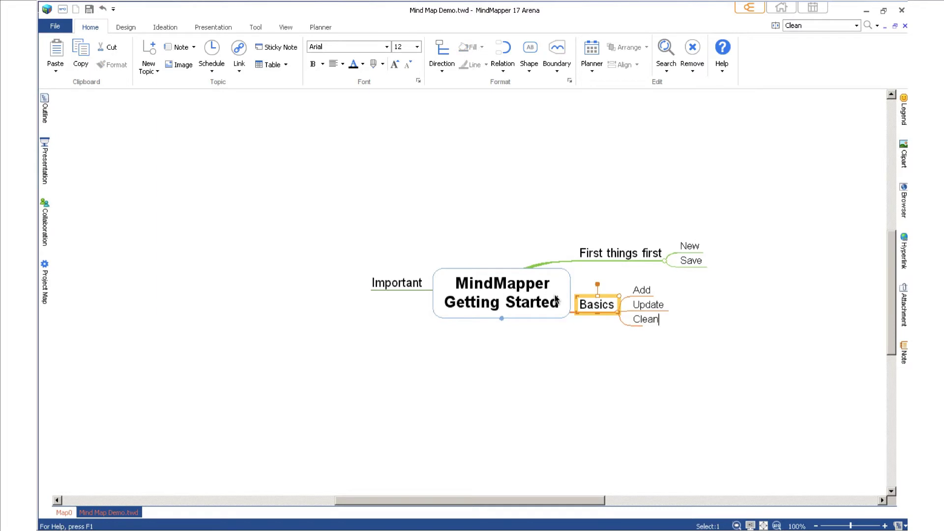
type(" Up")
key("Return")
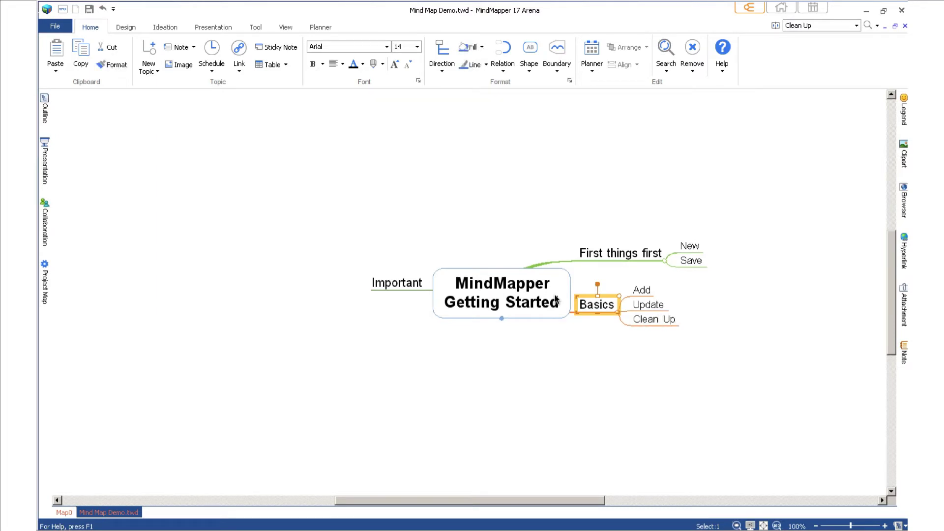
Add Nodes under Add, with a 'type + Return' subtopic beneath it.
key("Up")
key("Down")
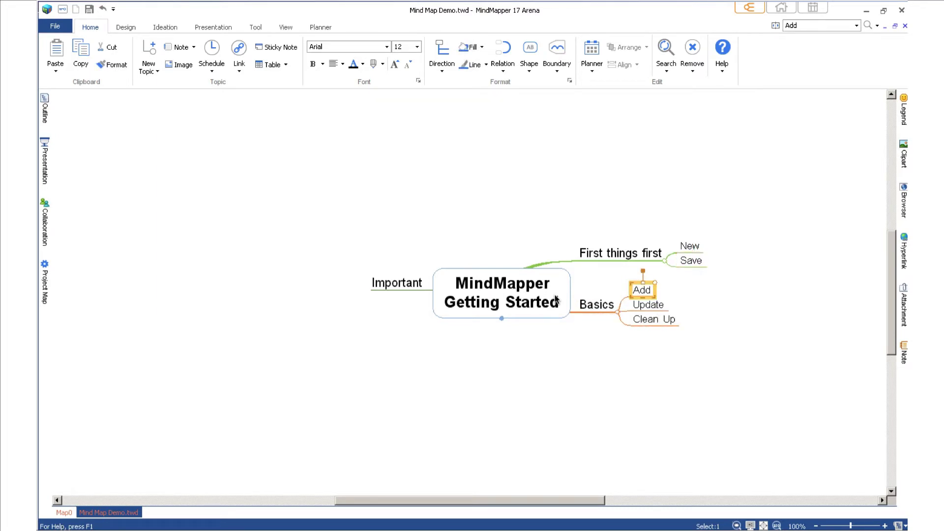
key("Insert")
type("Nodes")
key("Return")
key("Right")
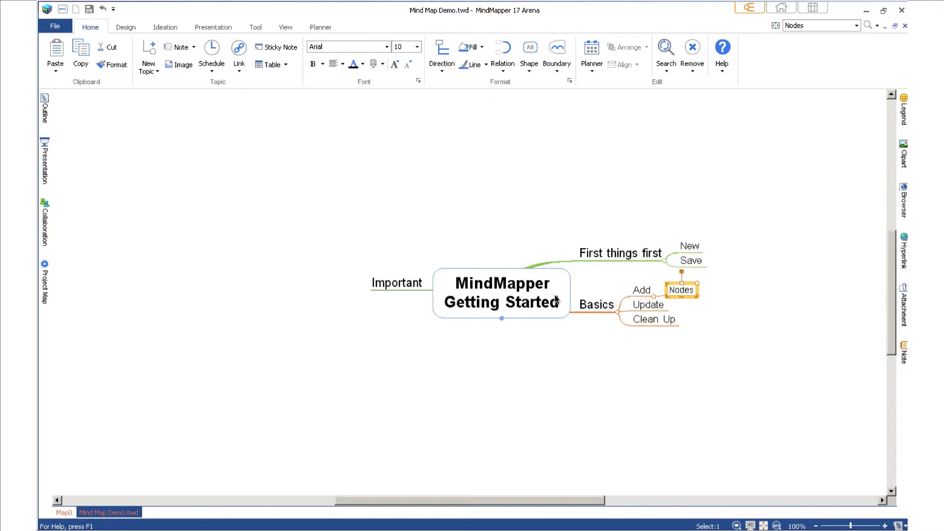
key("Insert")
type("type + Return")
key("Return")
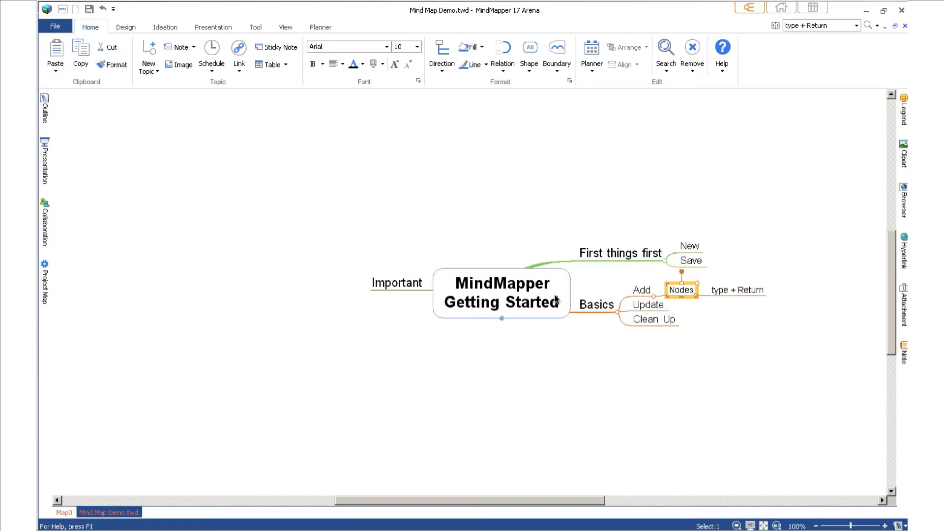
Add a 'Change Information' subtopic under Nodes.
key("Insert")
type("Change")
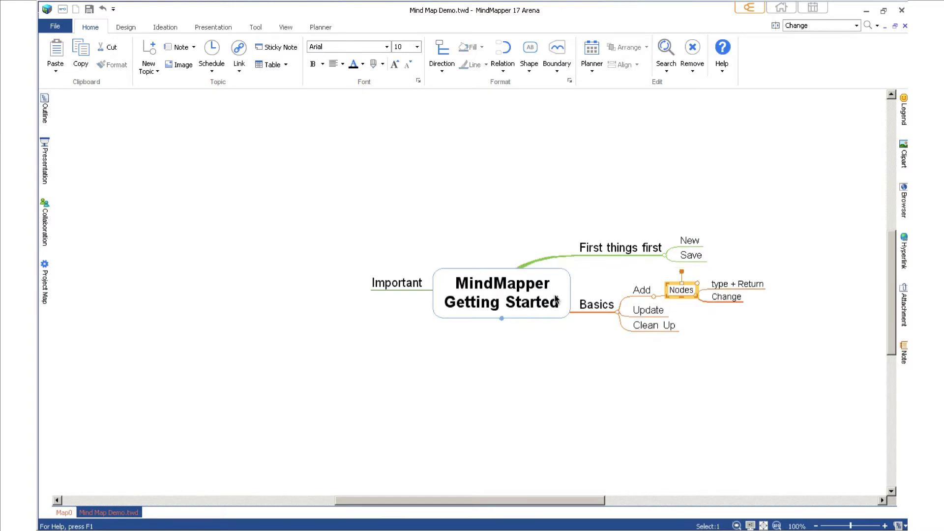
key("Return")
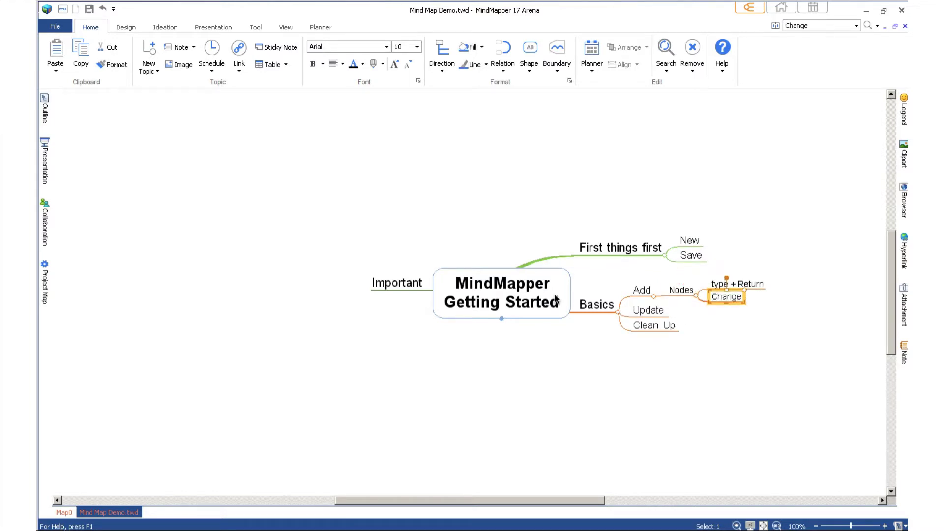
key("F2")
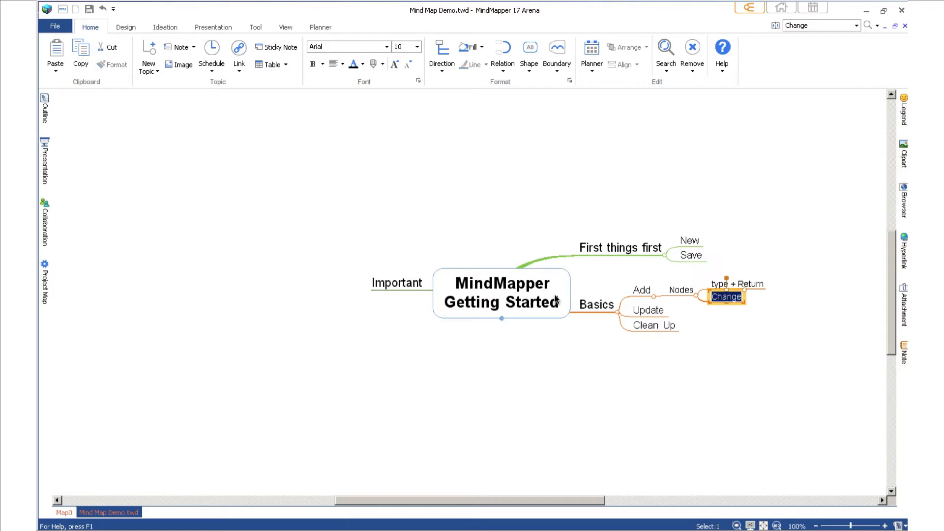
key("End")
type("Information")
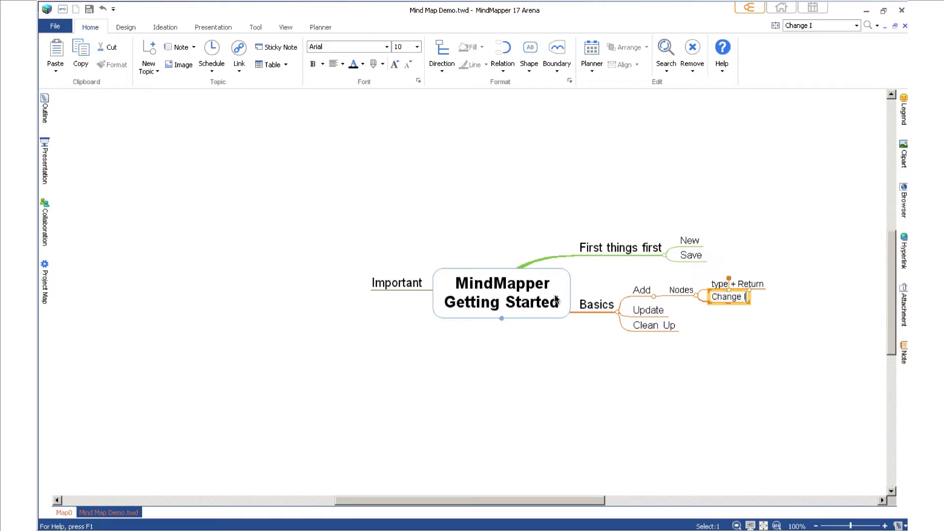
key("Return")
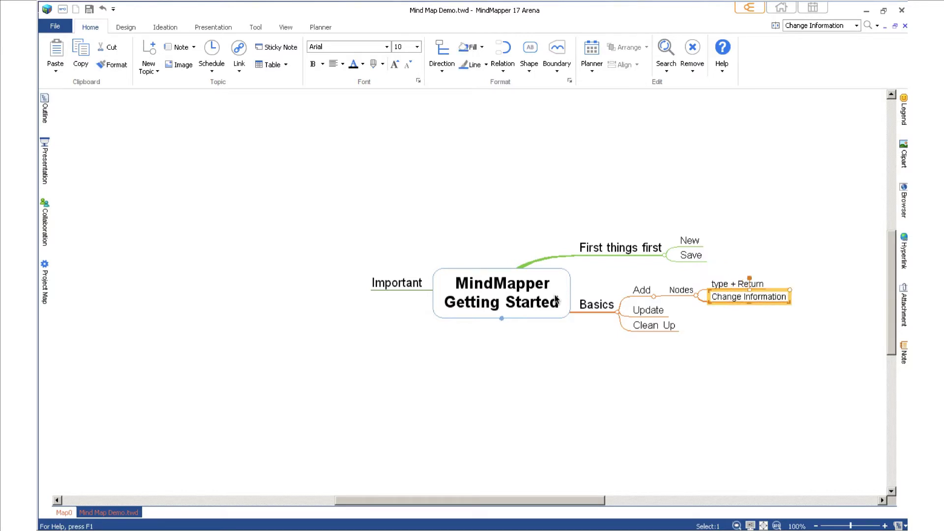
Add Images and Color under Add, and Cliparts under Images.
key("Left")
key("Left")
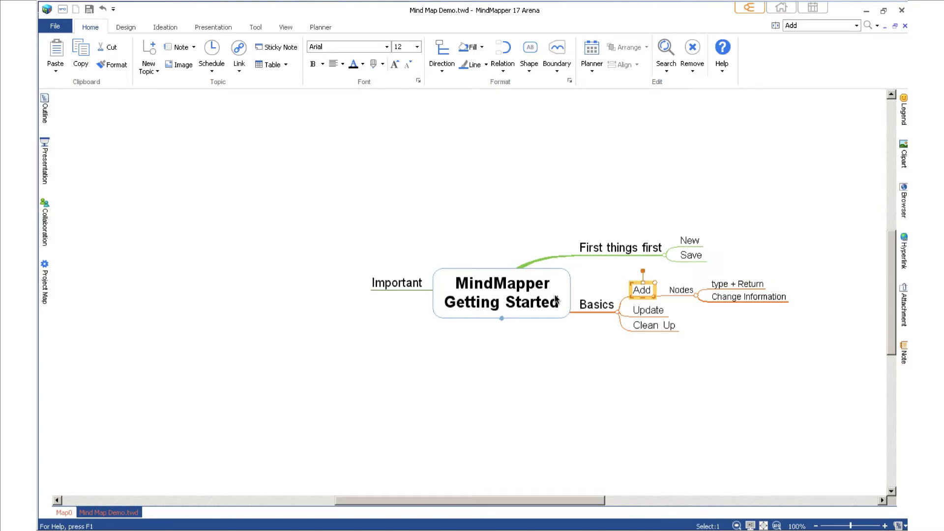
type("Images")
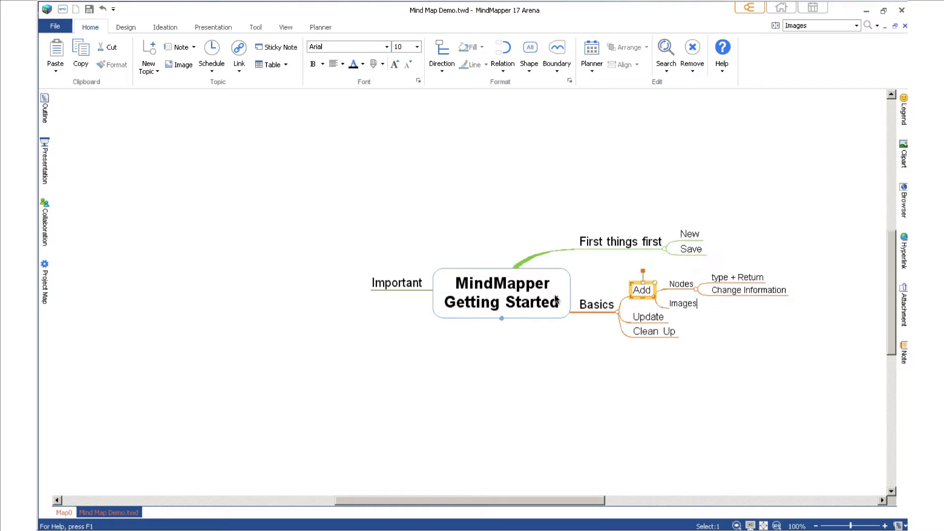
key("Return")
key("Return")
type("Color")
key("Return")
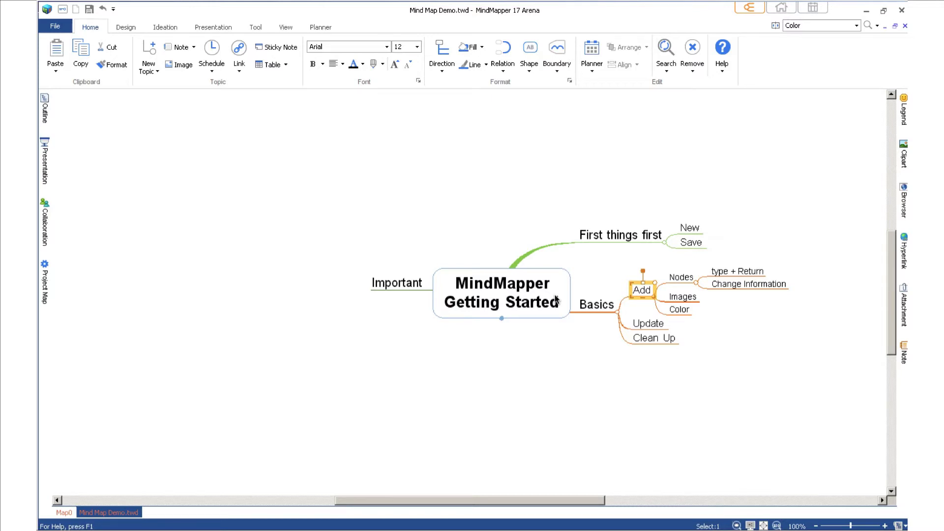
key("Right")
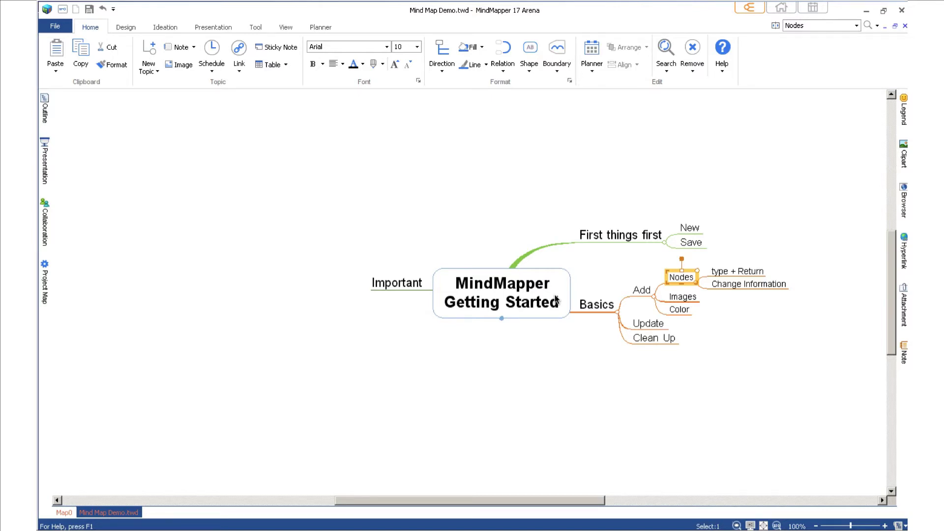
key("Down")
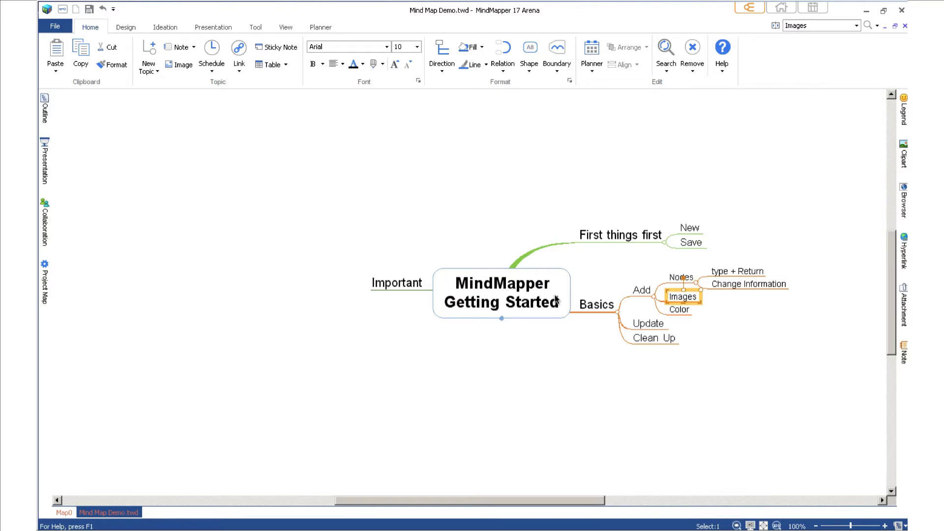
type("Cliparts")
key("Return")
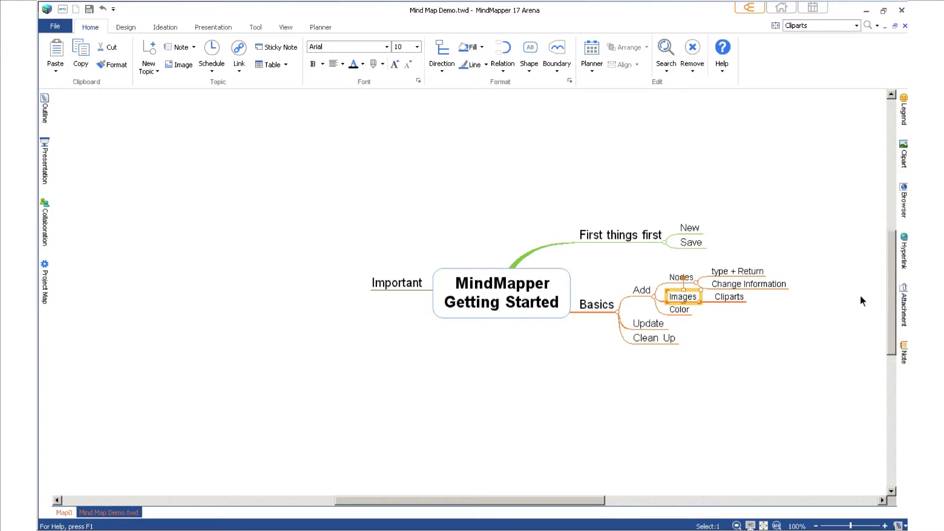
Insert the lightbulb clipart from the Ideation category on the central topic.
left_click(903, 157)
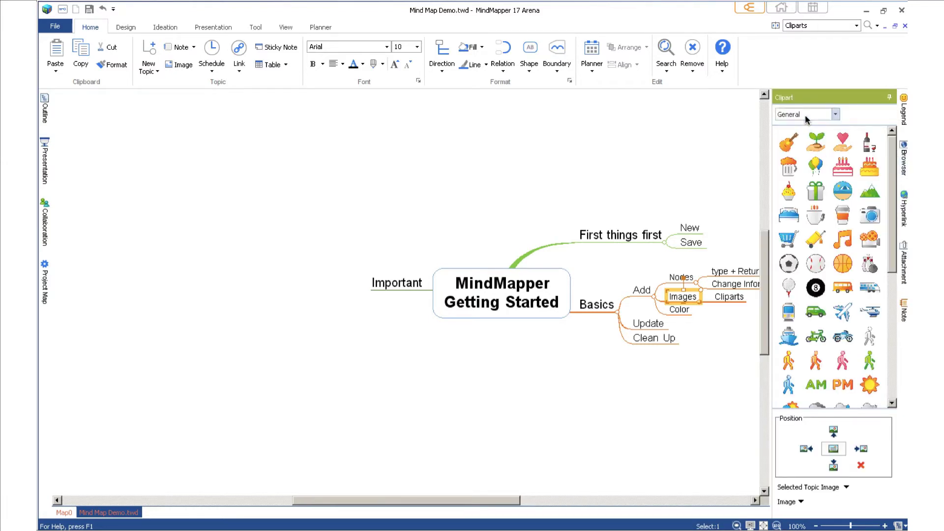
left_click(835, 114)
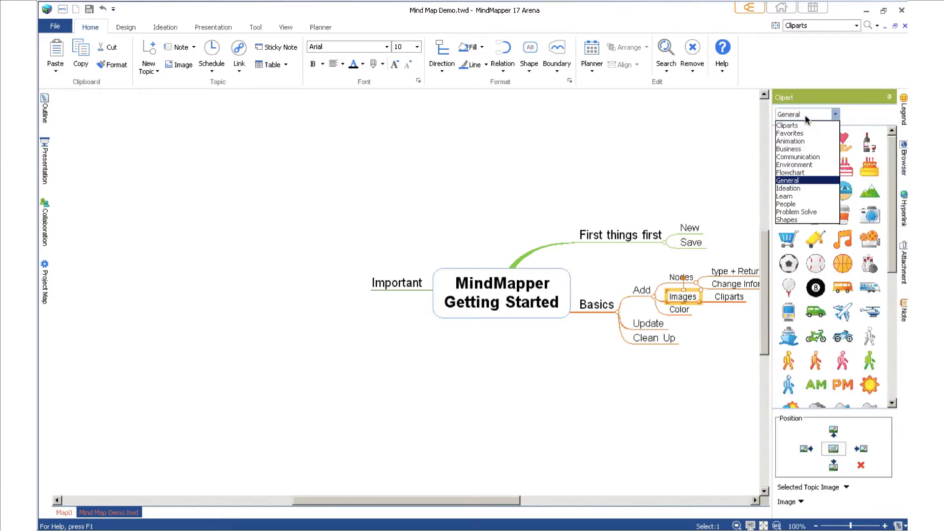
left_click(788, 188)
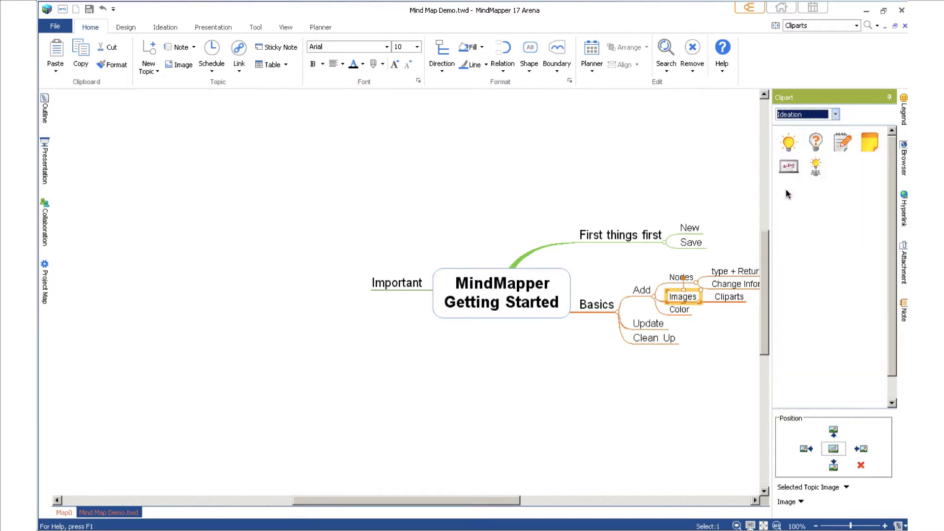
left_click(495, 309)
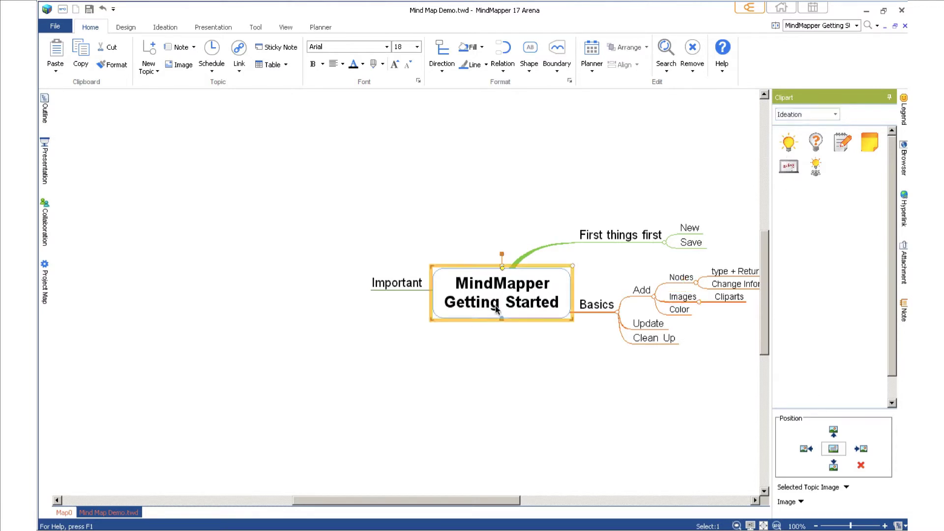
left_click(788, 143)
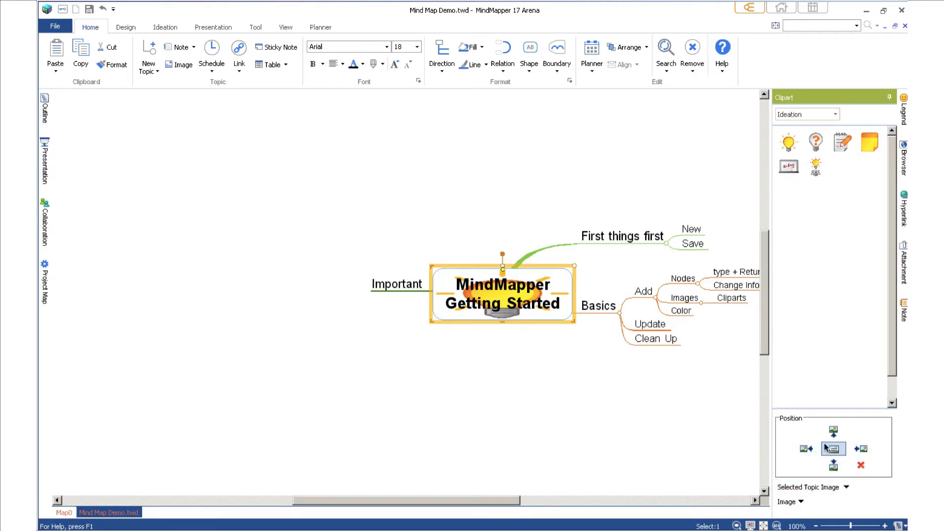
Try each clipart position, then re-add the lightbulb and place it above the text.
left_click(834, 431)
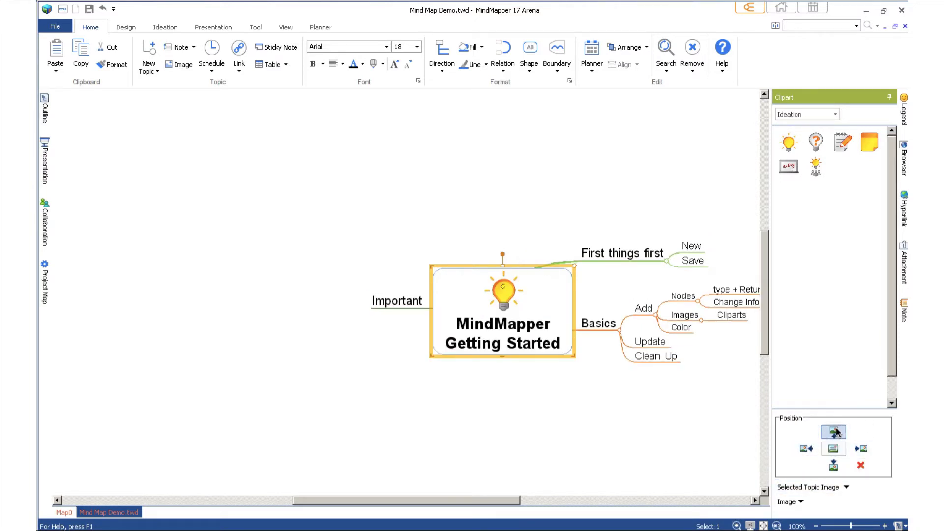
left_click(861, 450)
left_click(807, 449)
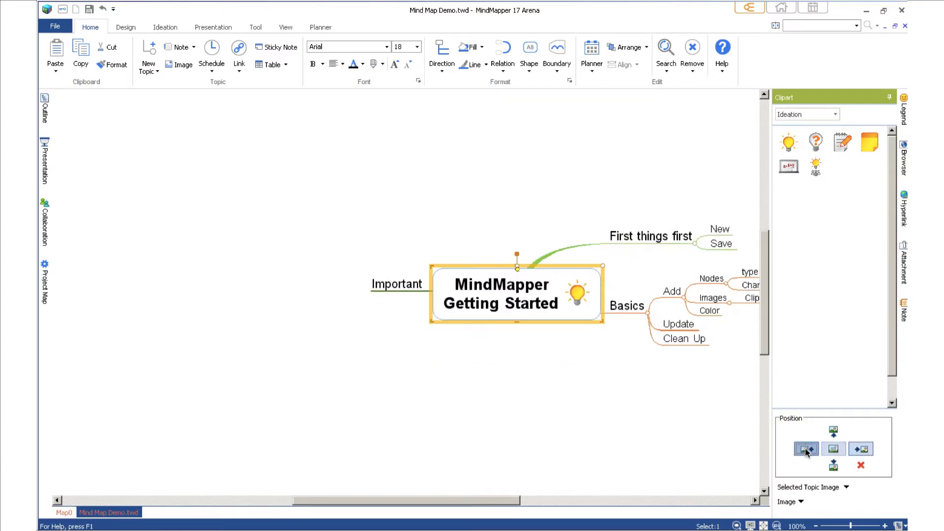
left_click(834, 466)
left_click(861, 465)
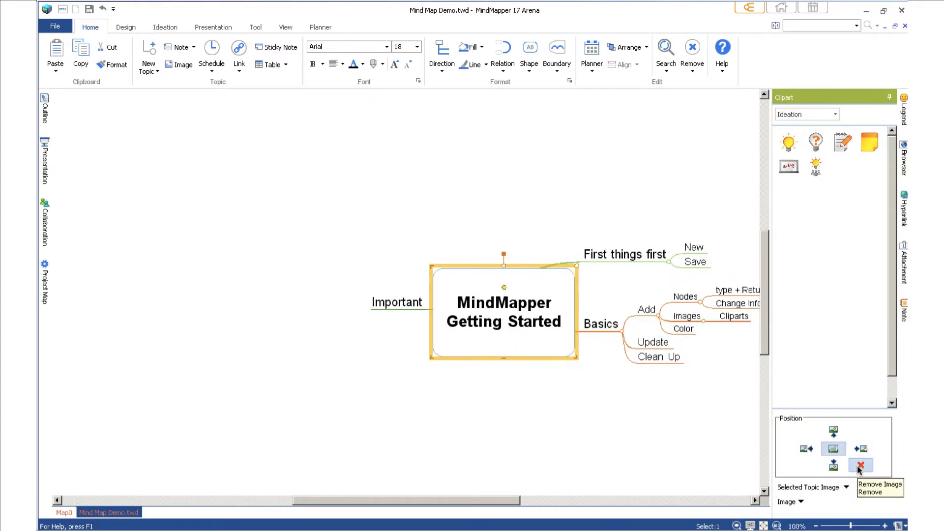
left_click(789, 143)
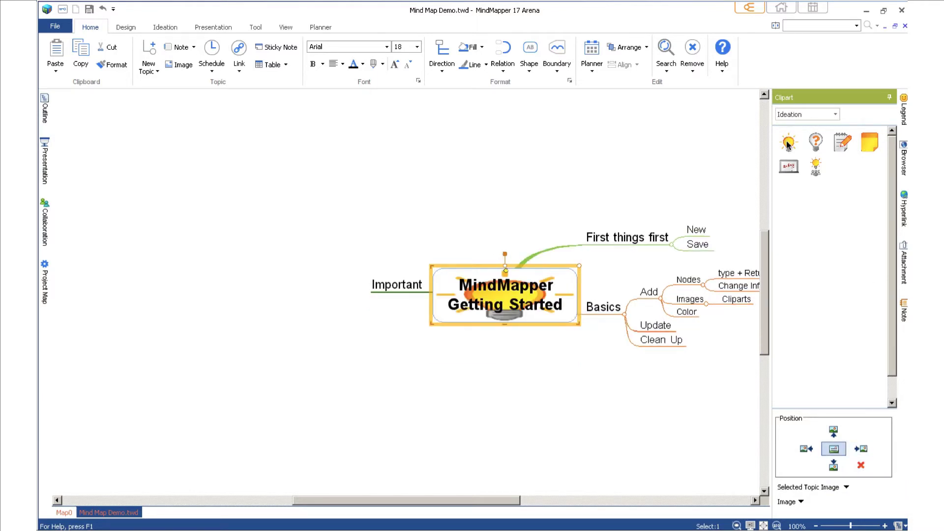
left_click(835, 431)
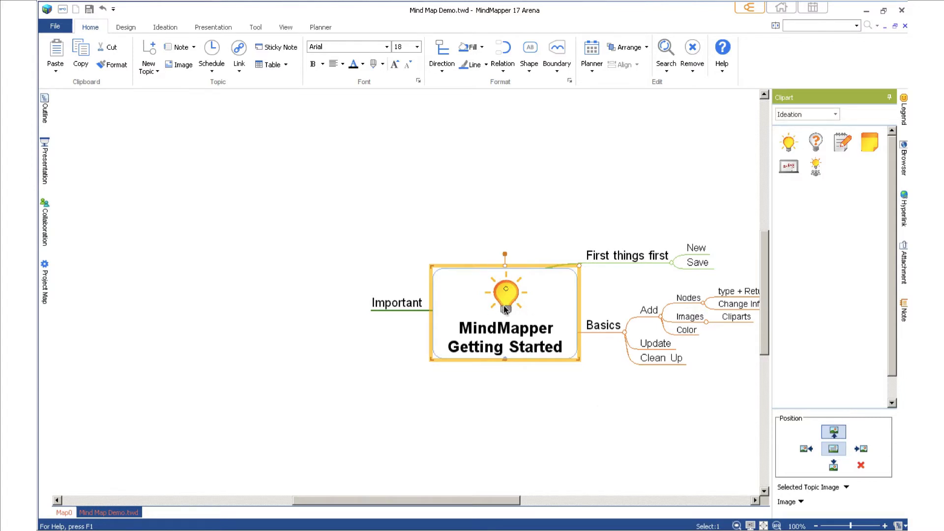
Add the Favorites seedling clipart to First things first, positioned left of its text.
left_click(609, 260)
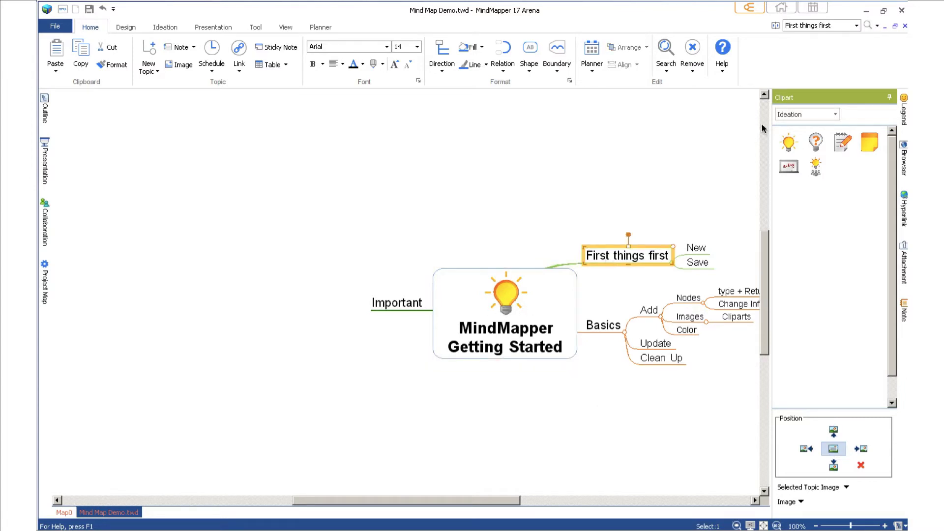
left_click(784, 116)
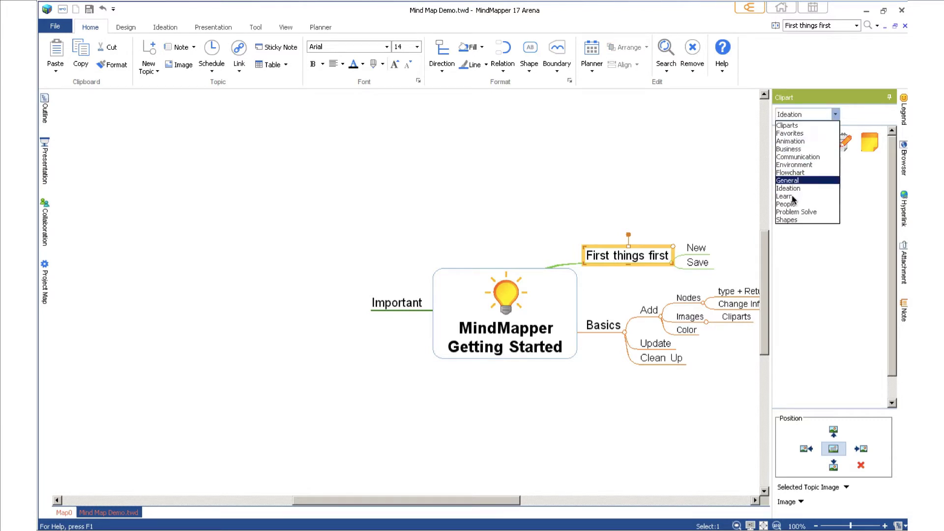
left_click(791, 136)
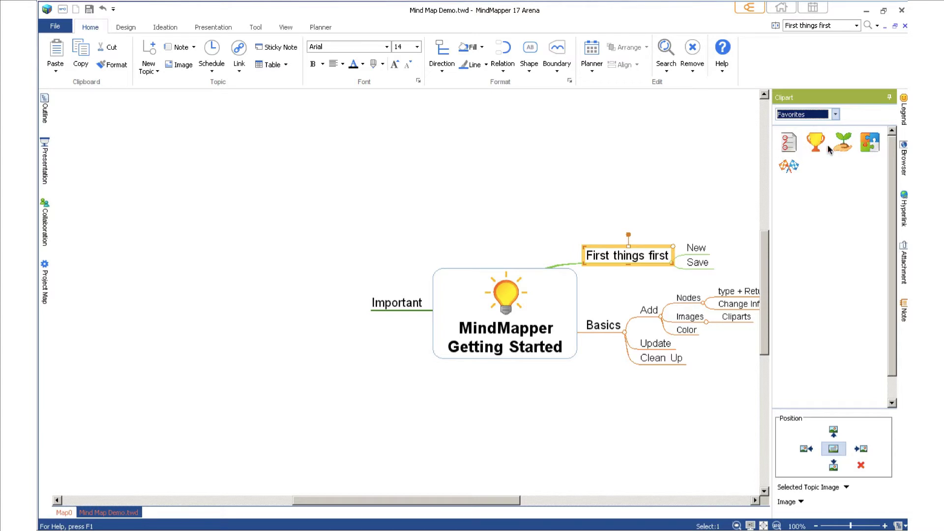
left_click(843, 148)
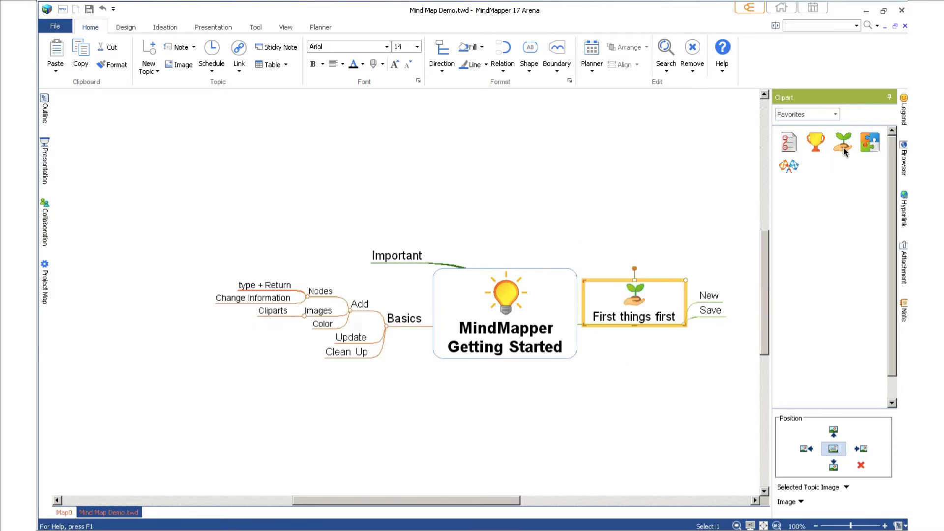
left_click(862, 449)
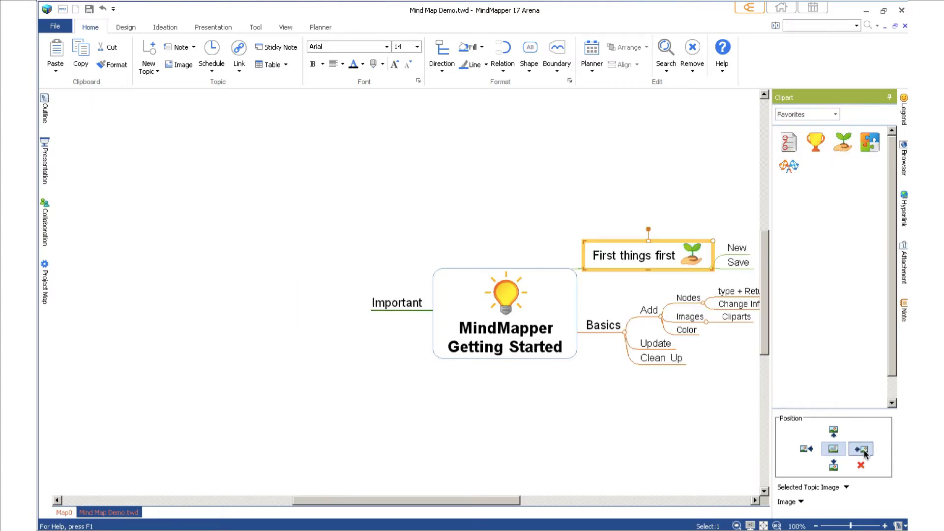
left_click(806, 449)
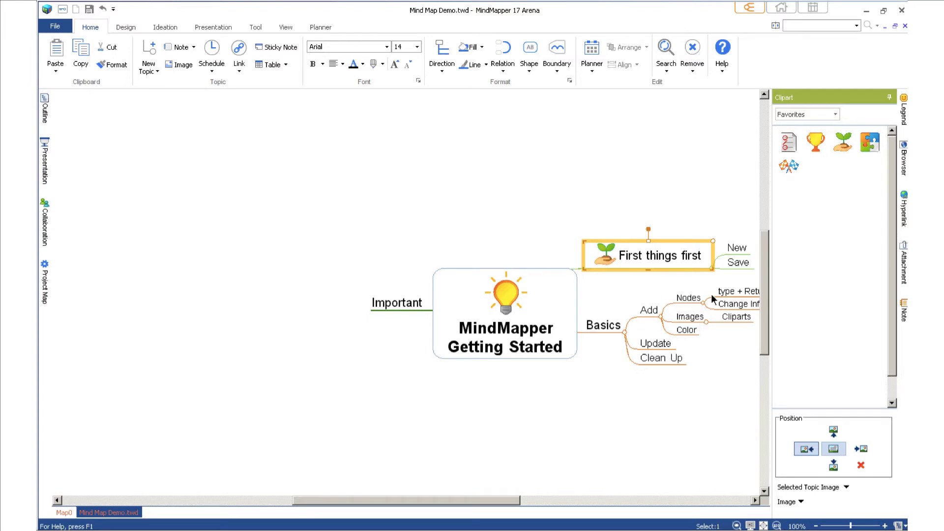
left_click(660, 362)
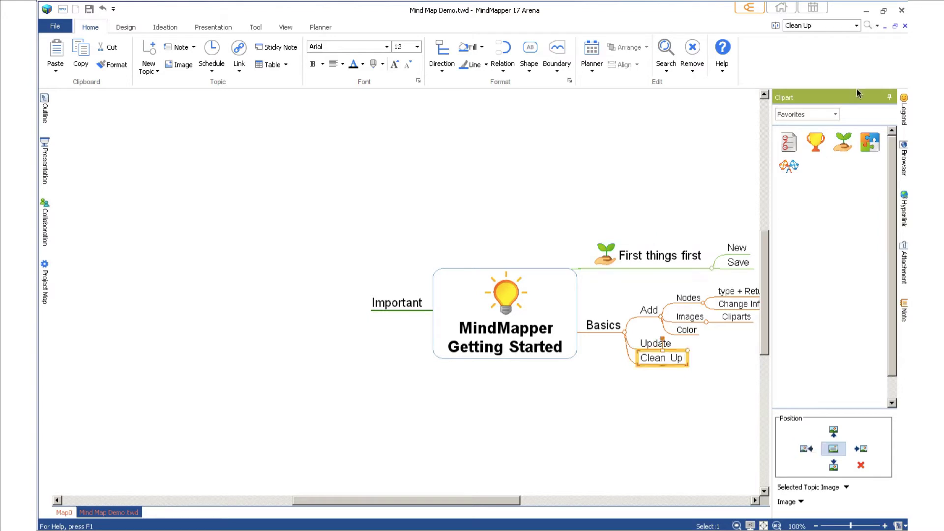
left_click(871, 147)
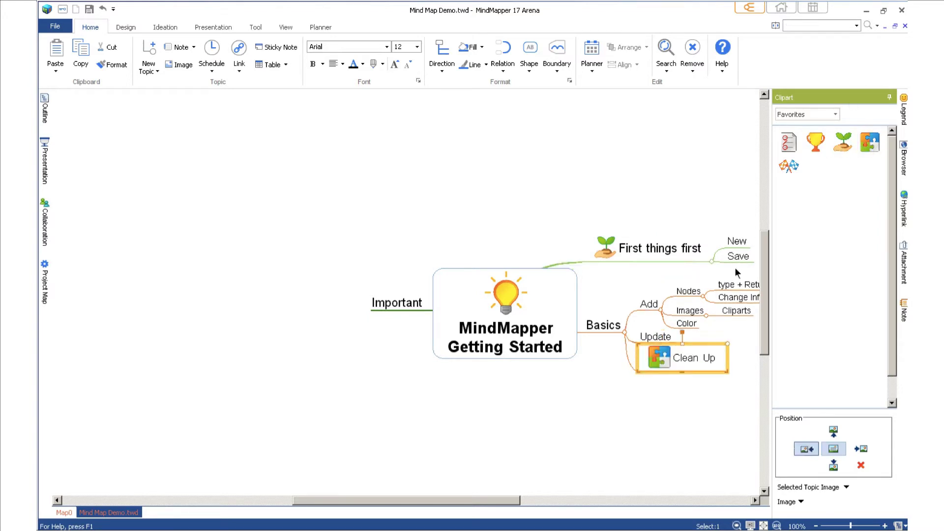
left_click(657, 337)
left_click(843, 143)
left_click(644, 298)
left_click(788, 142)
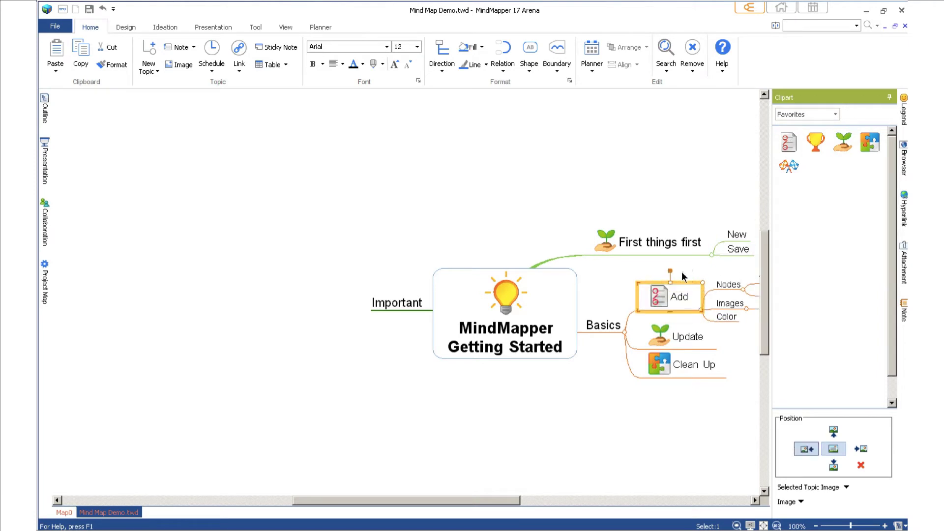
left_click(833, 432)
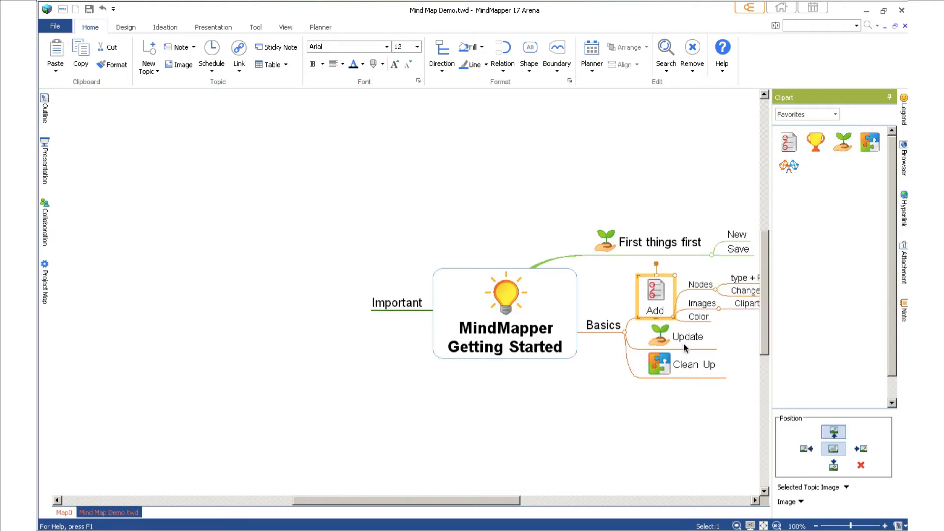
left_click(684, 344)
left_click(833, 432)
left_click(696, 372)
left_click(834, 432)
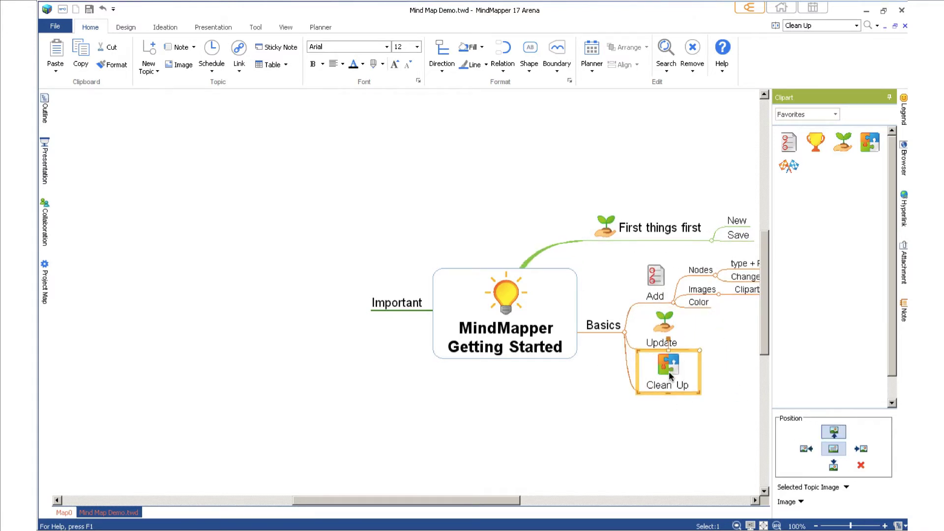
left_click(862, 467)
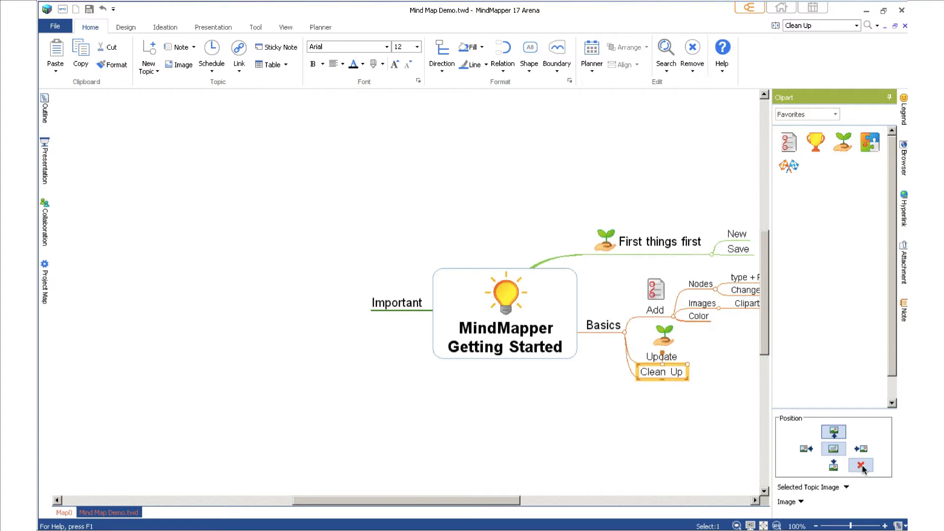
left_click(665, 344)
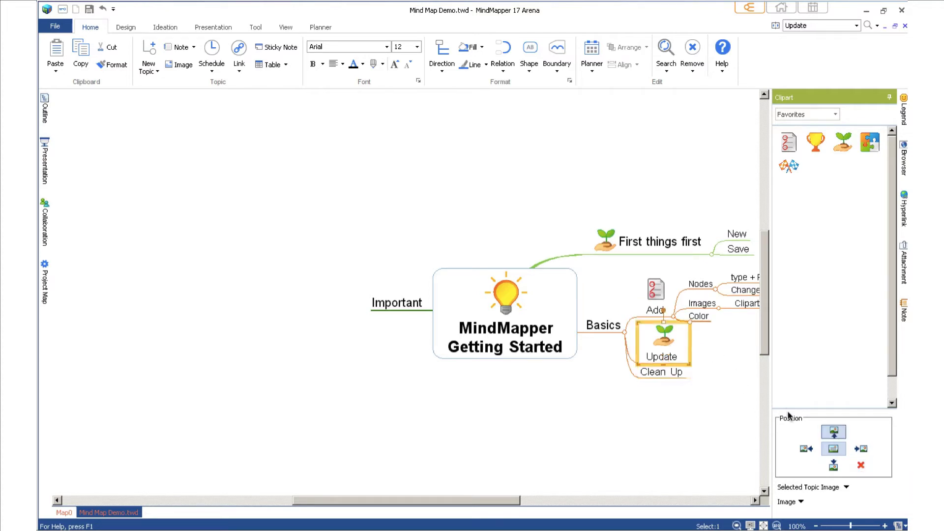
left_click(856, 468)
key("Up")
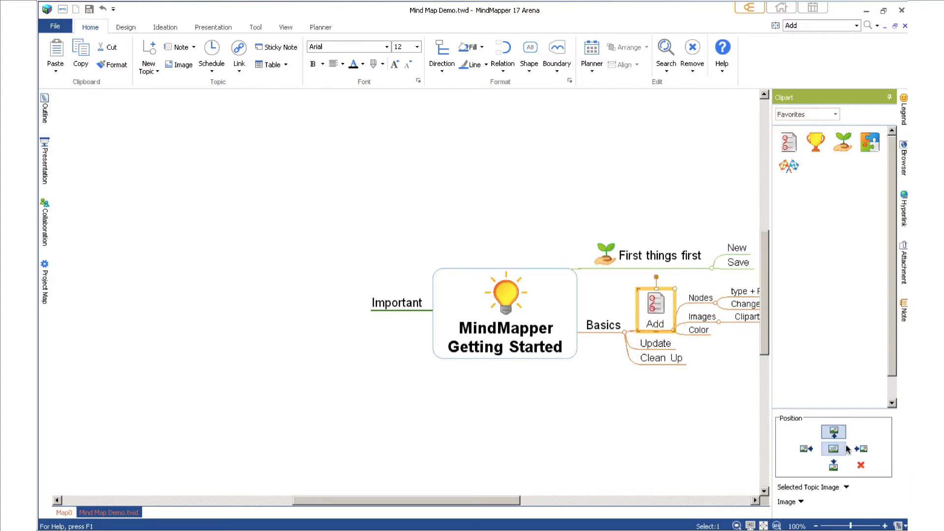
left_click(861, 466)
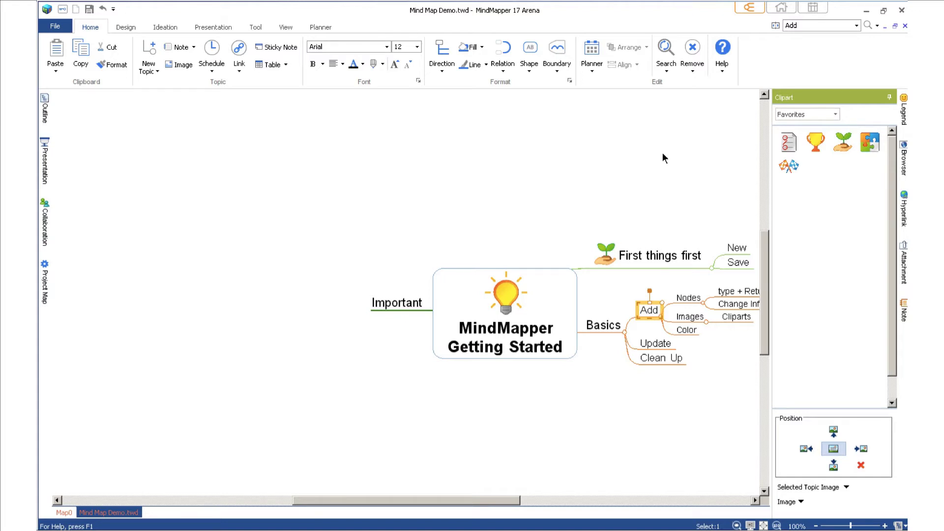
Scroll the map, zoom it to fill the canvas with F6, and select the Color topic.
left_click(504, 310)
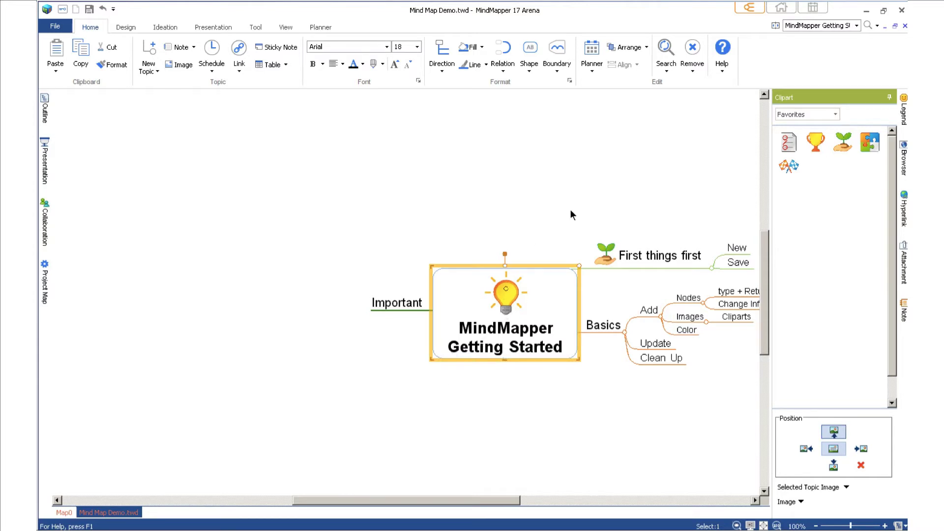
left_click(612, 259)
left_click(606, 336)
left_click(603, 329)
key("Left")
key("Left")
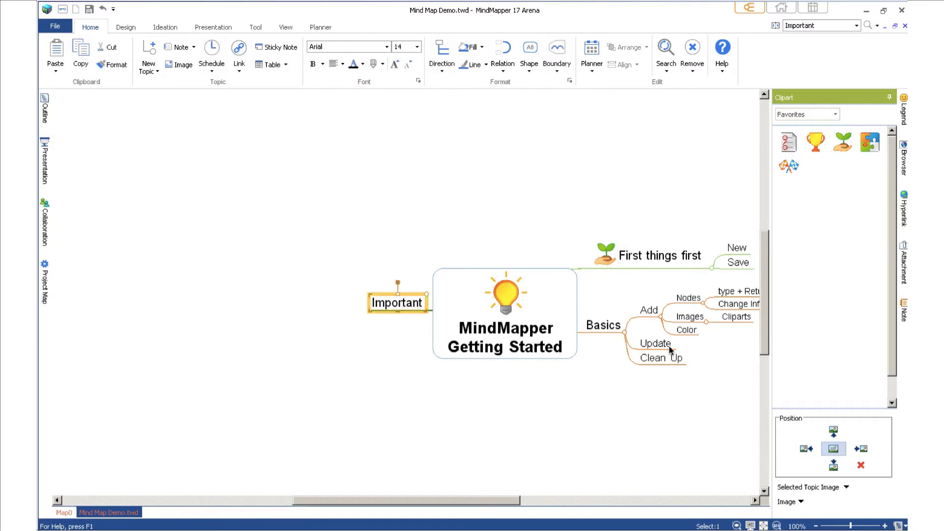
left_click_drag(499, 499, 541, 500)
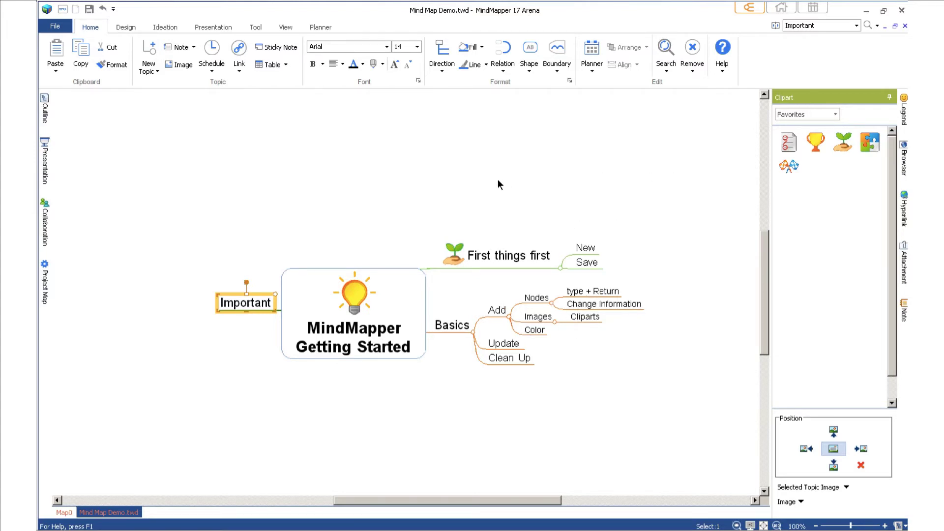
left_click(547, 186)
key("F6")
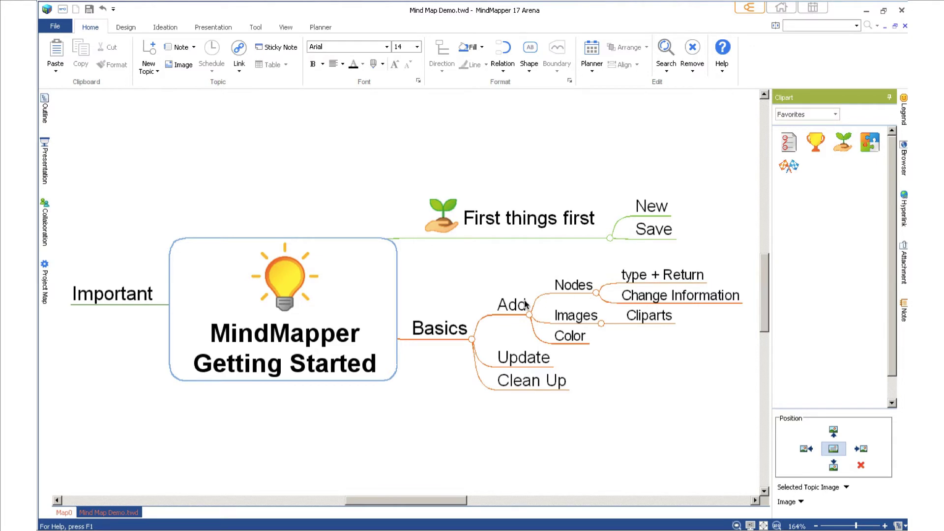
left_click(561, 339)
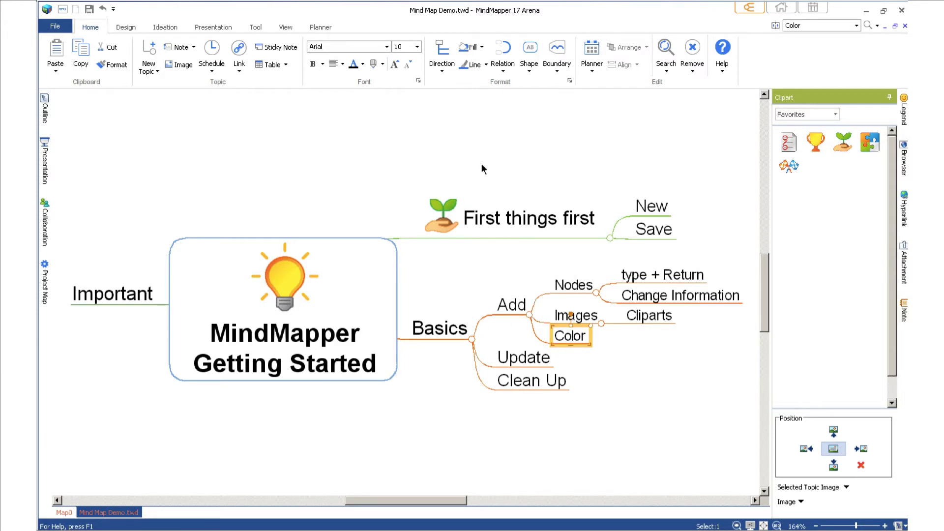
Give the Color topic a yellow fill and bold dark-red text grown to 14 pt.
left_click(481, 47)
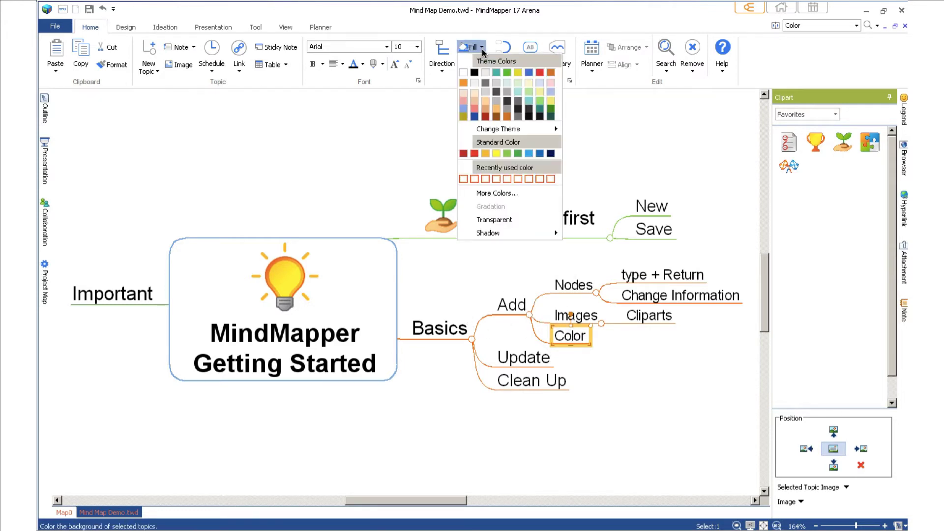
left_click(518, 73)
left_click(589, 373)
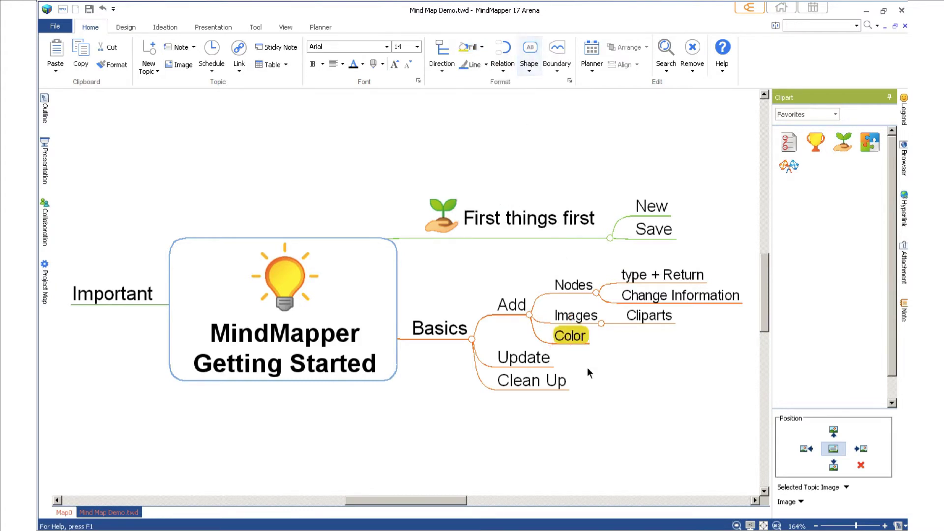
left_click(570, 339)
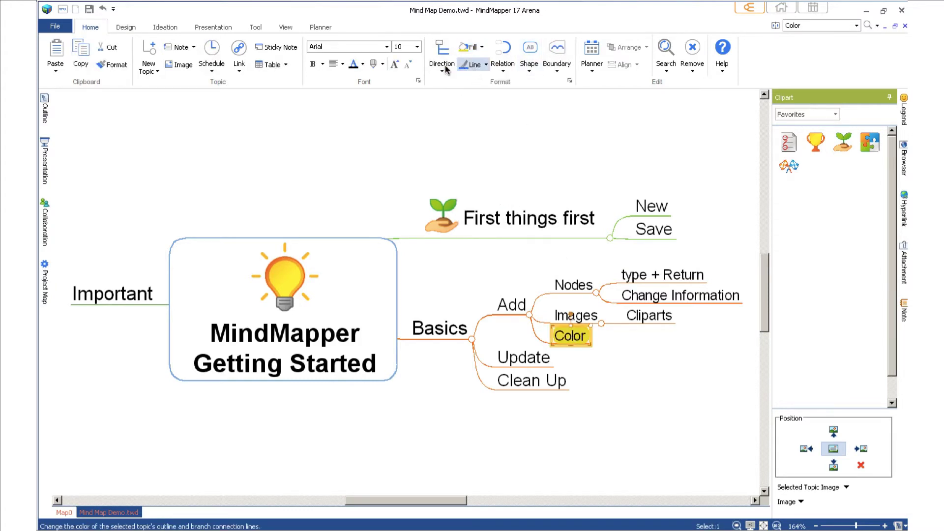
left_click(362, 64)
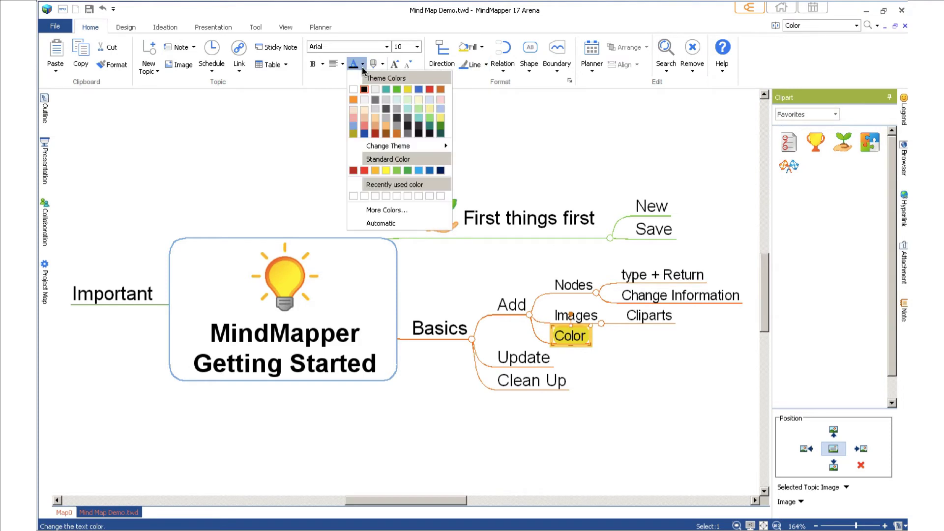
left_click(375, 135)
left_click(314, 65)
left_click(394, 64)
left_click(394, 65)
left_click(394, 64)
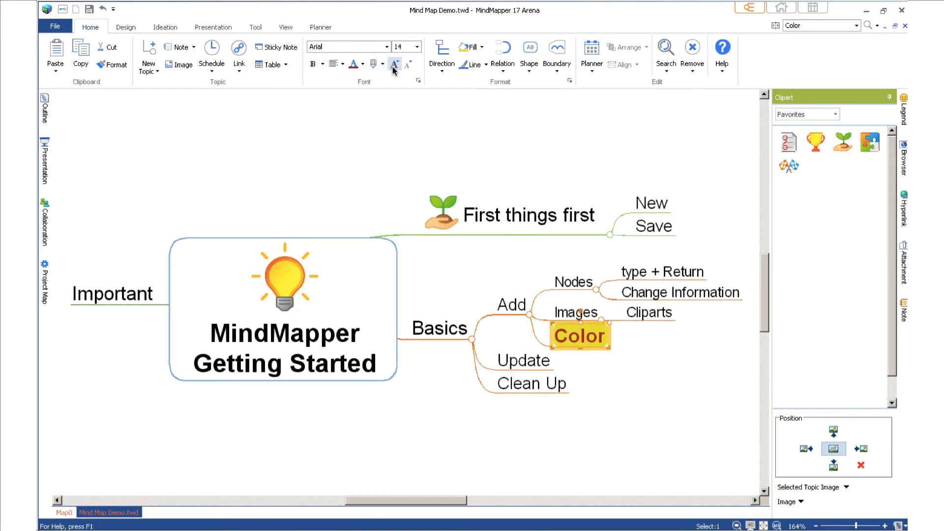
left_click(653, 367)
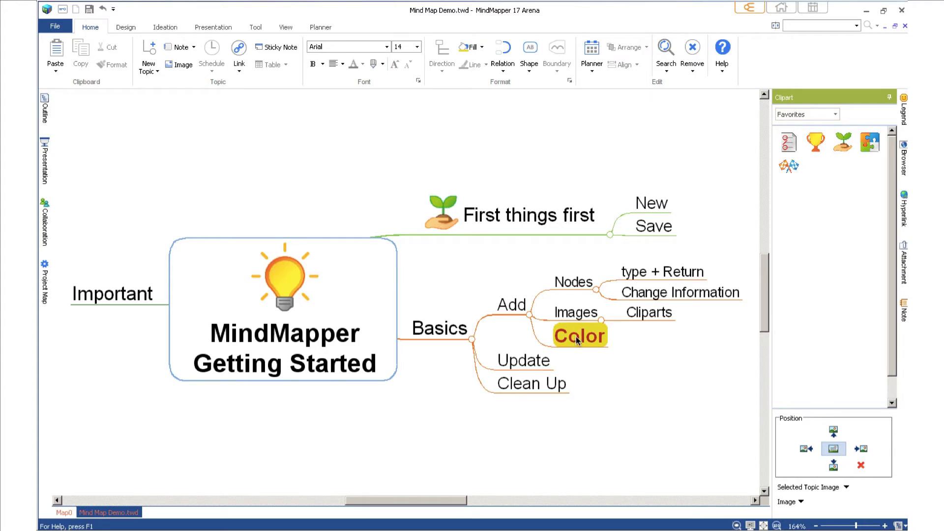
left_click(577, 336)
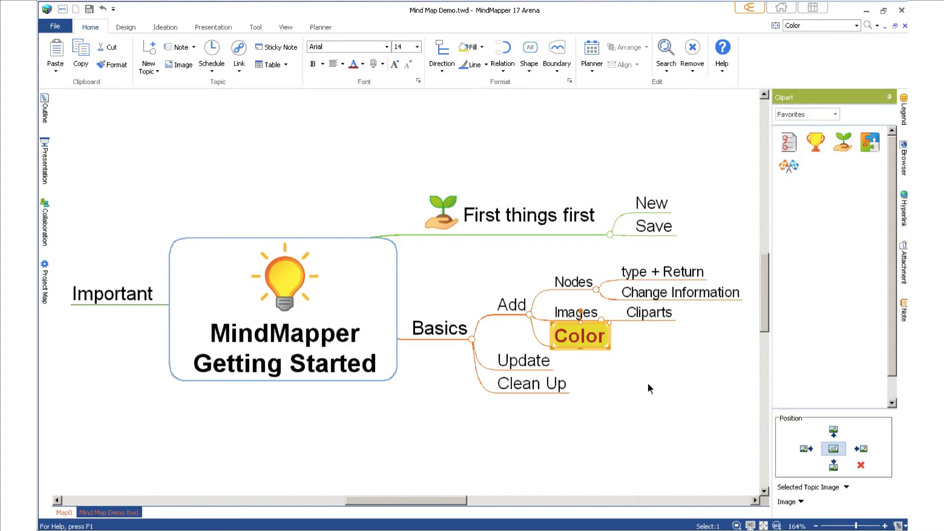
left_click(578, 343)
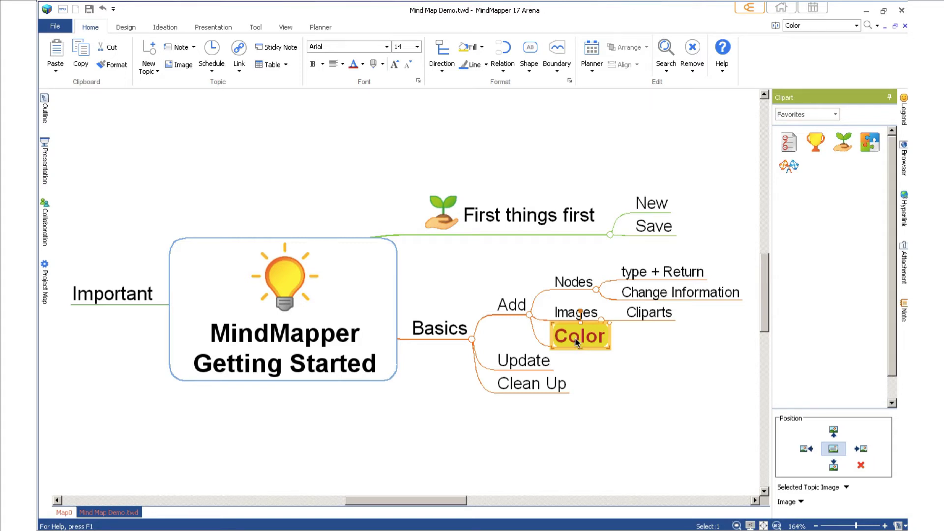